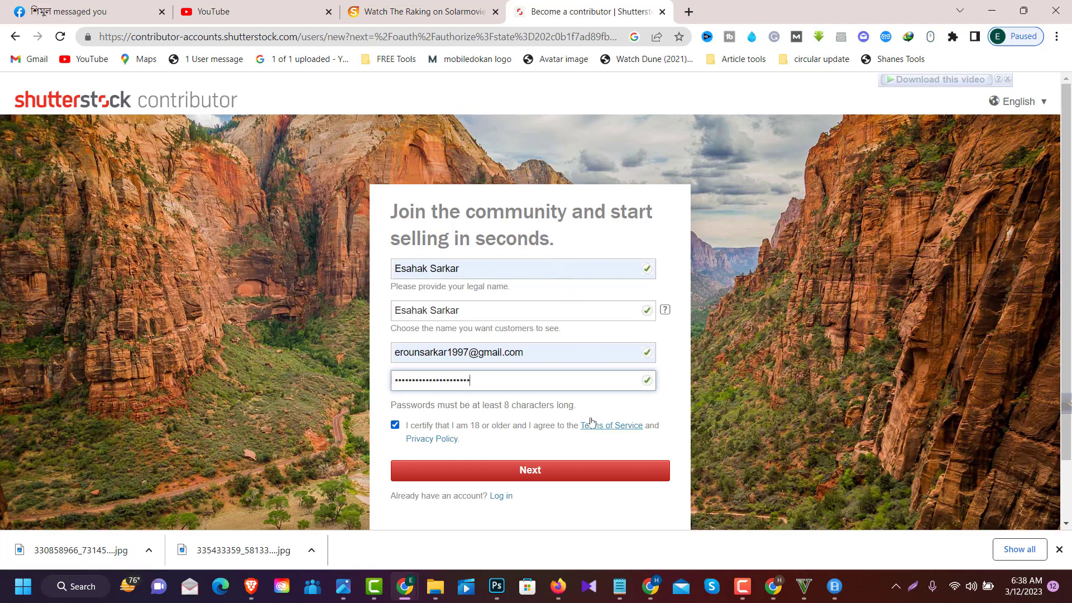
Switch to the other Chrome window and look over the Shutterstock contributor dashboard, including the portfolio status and earnings sections
{"action": "left_click", "coordinate": [773, 586]}
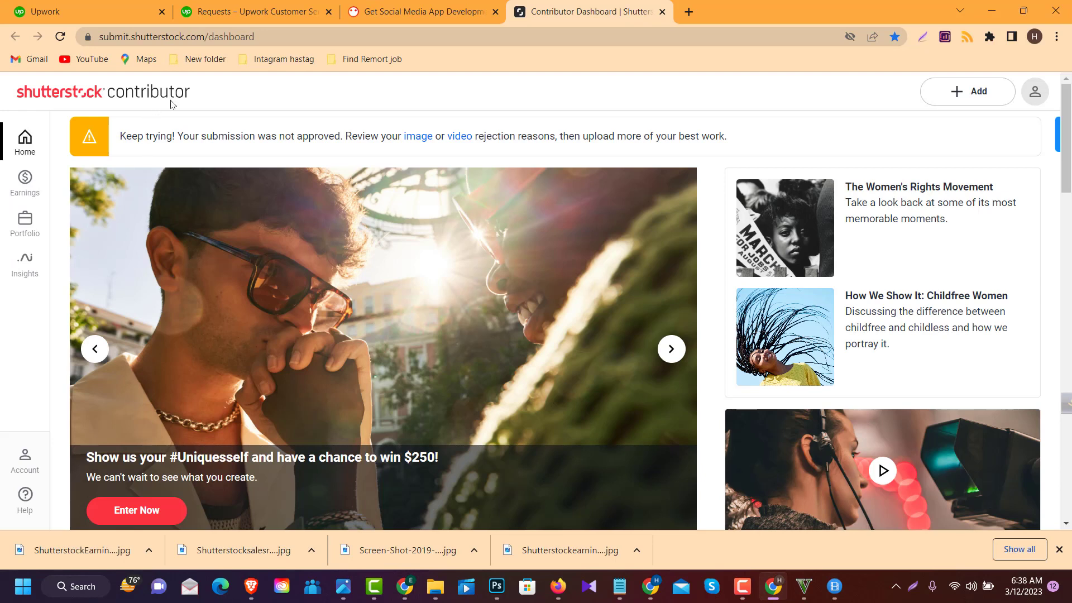
{"action": "left_click_drag", "start_coordinate": [8, 93], "coordinate": [189, 93]}
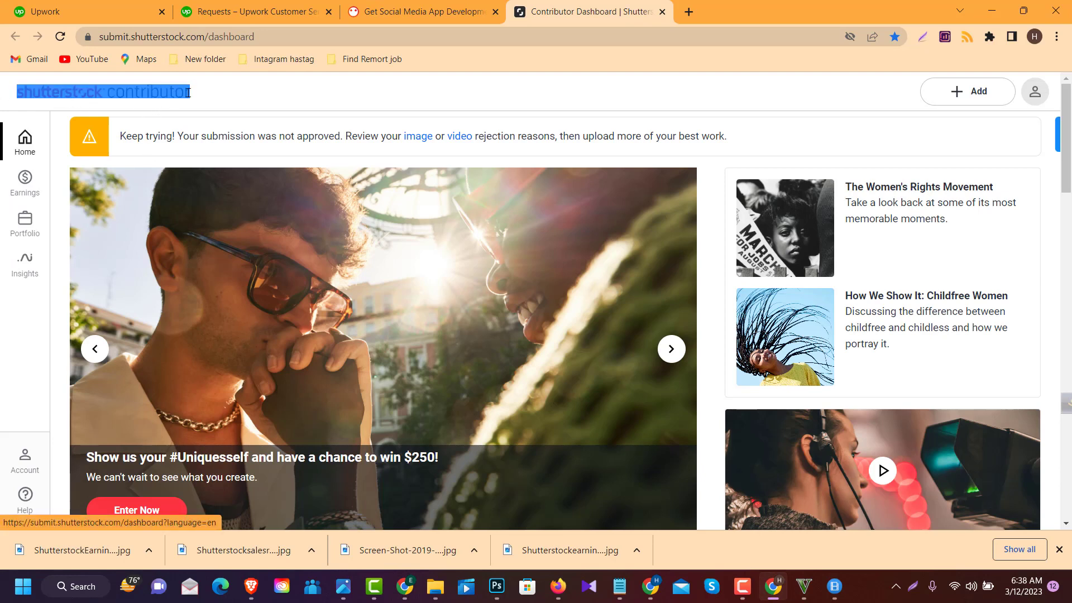
{"action": "left_click", "coordinate": [367, 95]}
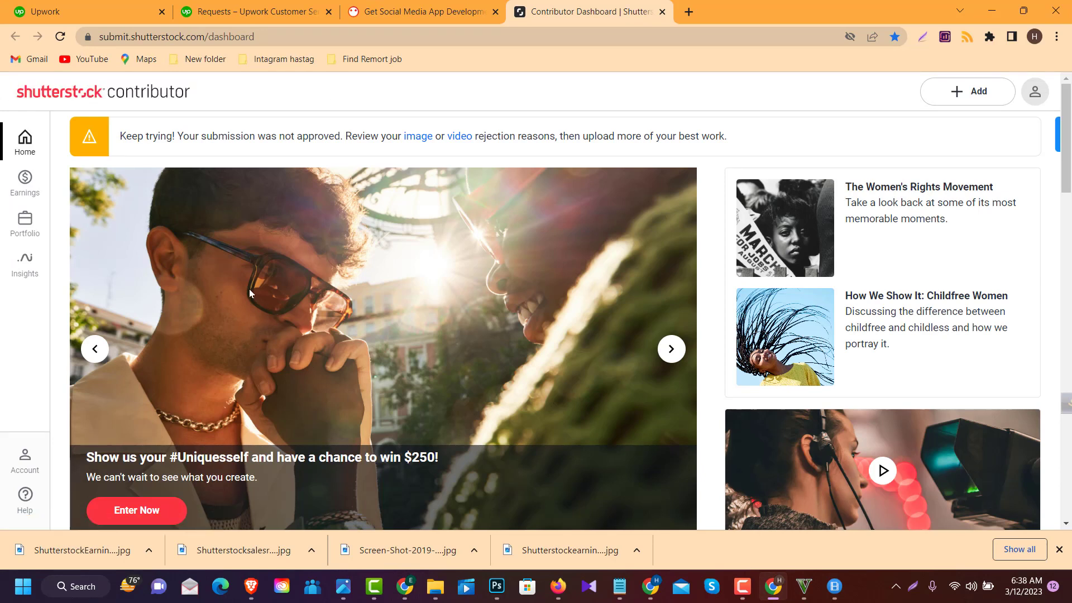
{"action": "scroll", "coordinate": [437, 311], "scroll_direction": "down", "scroll_amount": 7}
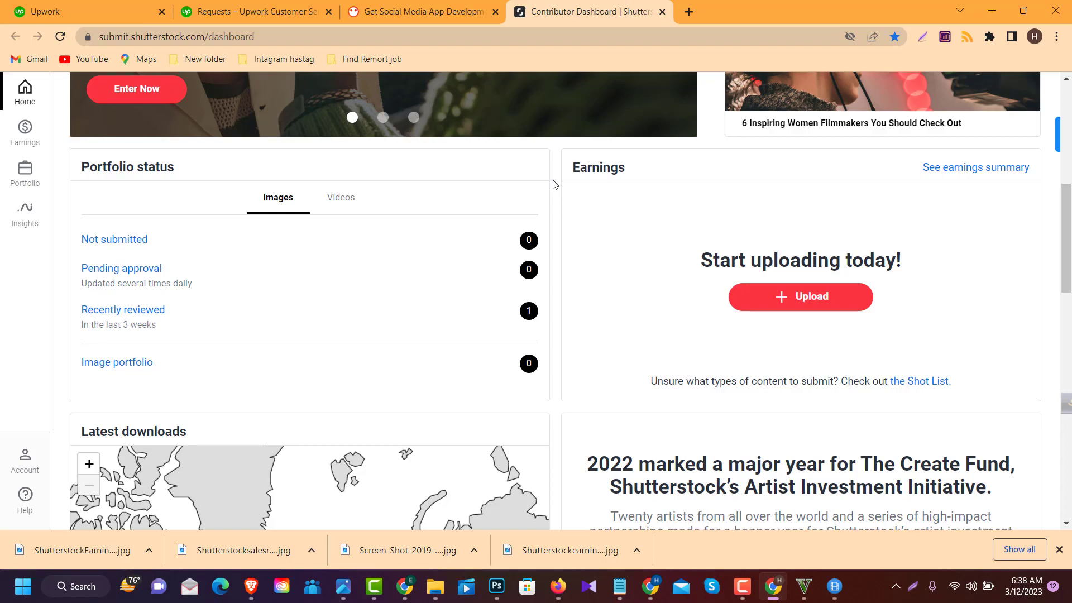
{"action": "scroll", "coordinate": [554, 184], "scroll_direction": "down", "scroll_amount": 1}
{"action": "scroll", "coordinate": [555, 187], "scroll_direction": "up", "scroll_amount": 5}
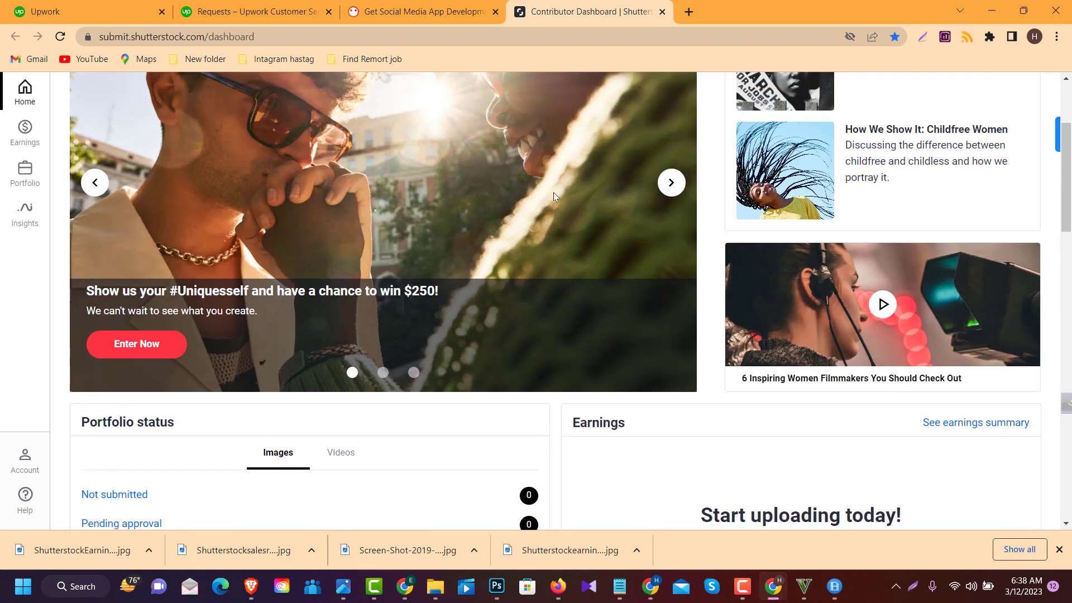
{"action": "scroll", "coordinate": [554, 192], "scroll_direction": "down", "scroll_amount": 5}
{"action": "scroll", "coordinate": [553, 201], "scroll_direction": "up", "scroll_amount": 6}
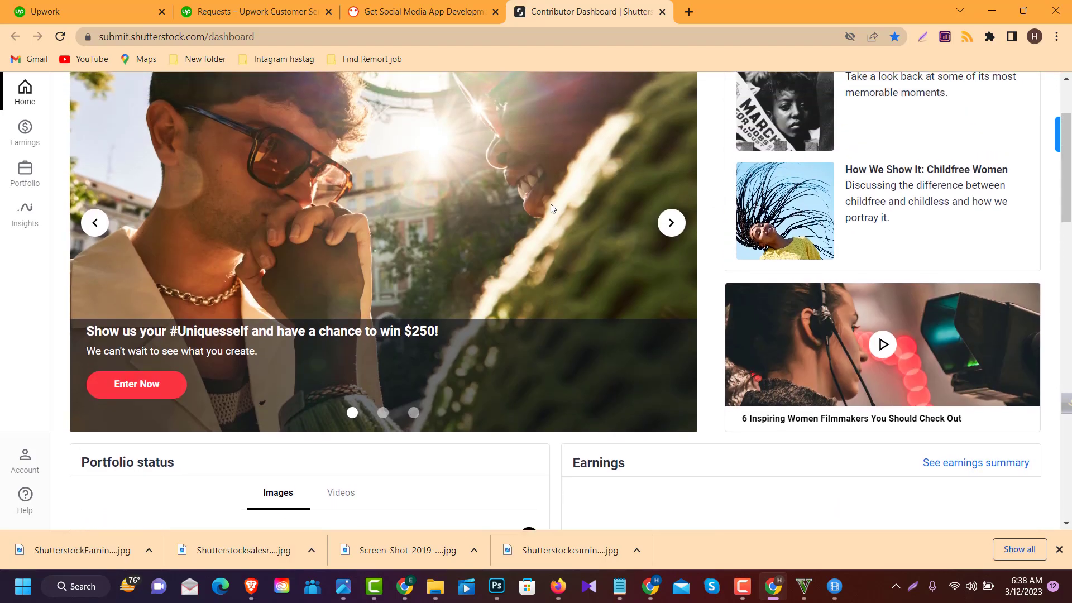
{"action": "scroll", "coordinate": [552, 216], "scroll_direction": "down", "scroll_amount": 3}
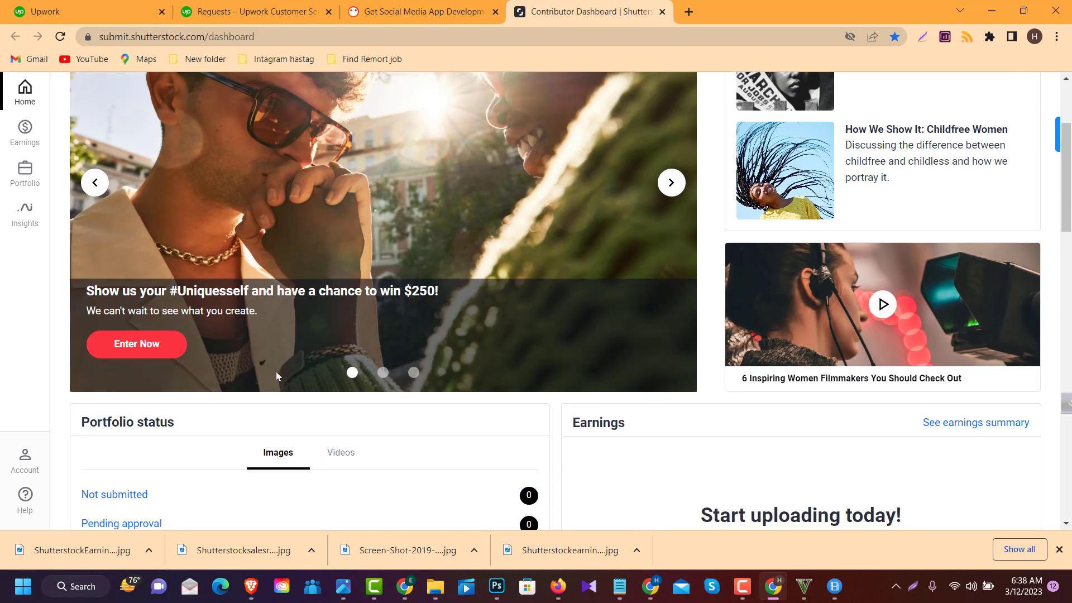
{"action": "scroll", "coordinate": [656, 270], "scroll_direction": "up", "scroll_amount": 3}
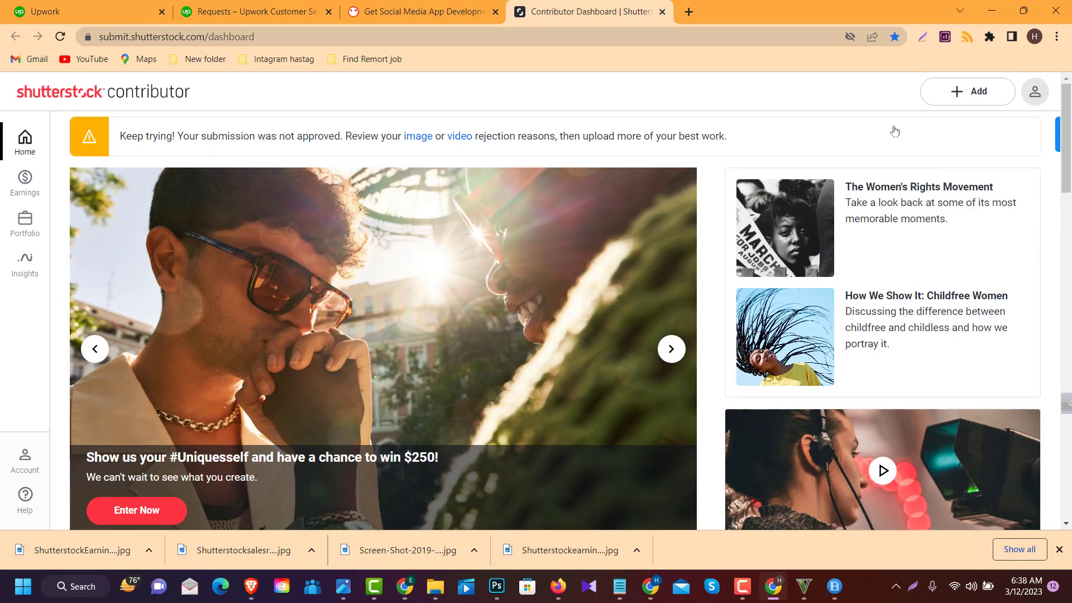
View the contributor's profile summary, close it, and bring up the Portfolio section's options
{"action": "left_click", "coordinate": [1034, 98]}
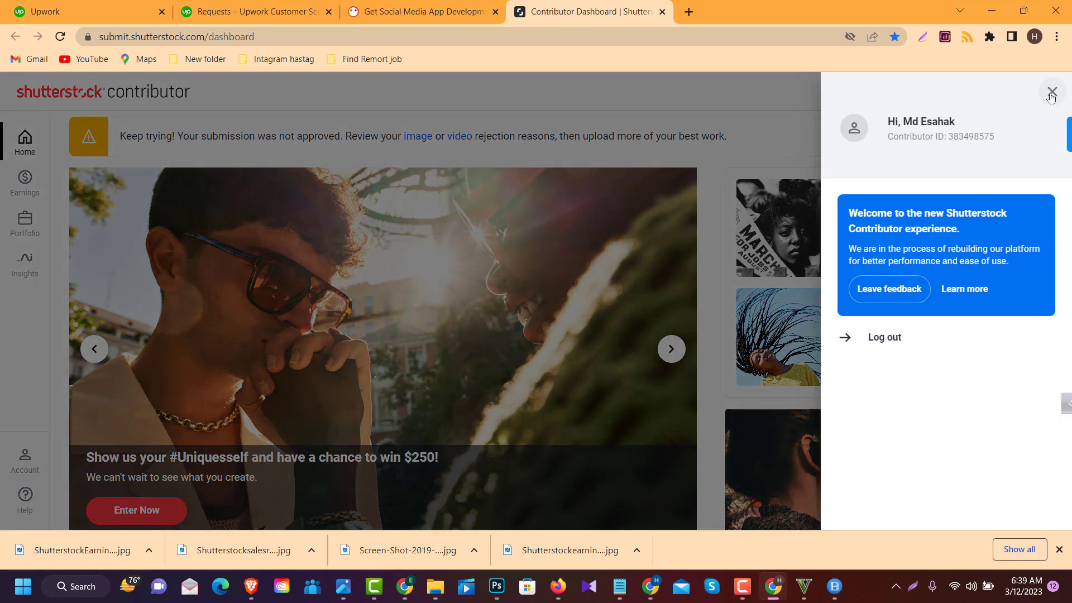
{"action": "left_click", "coordinate": [1044, 92]}
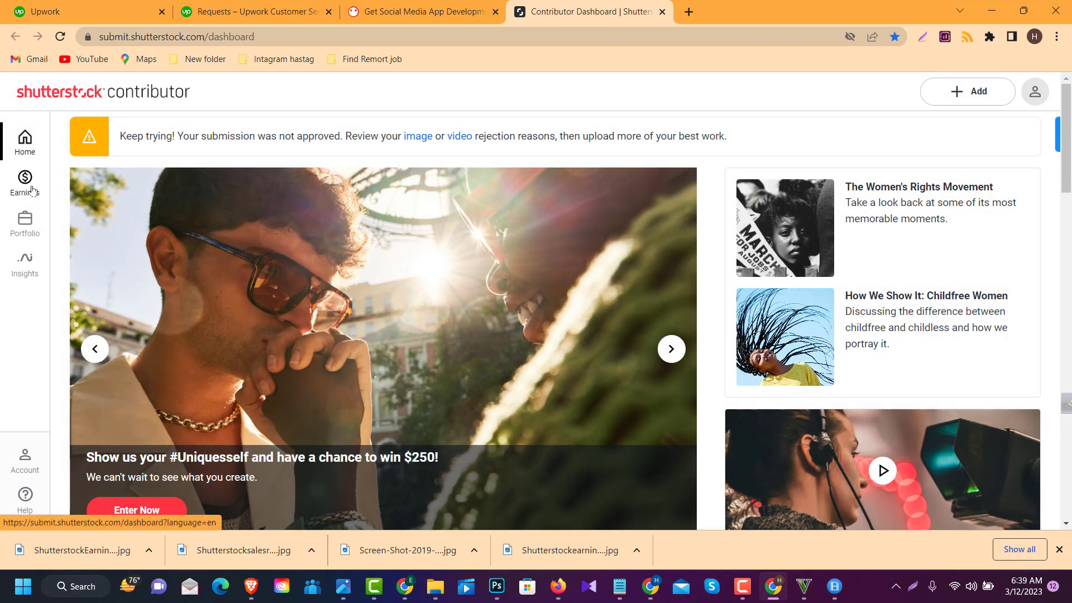
{"action": "left_click", "coordinate": [24, 223]}
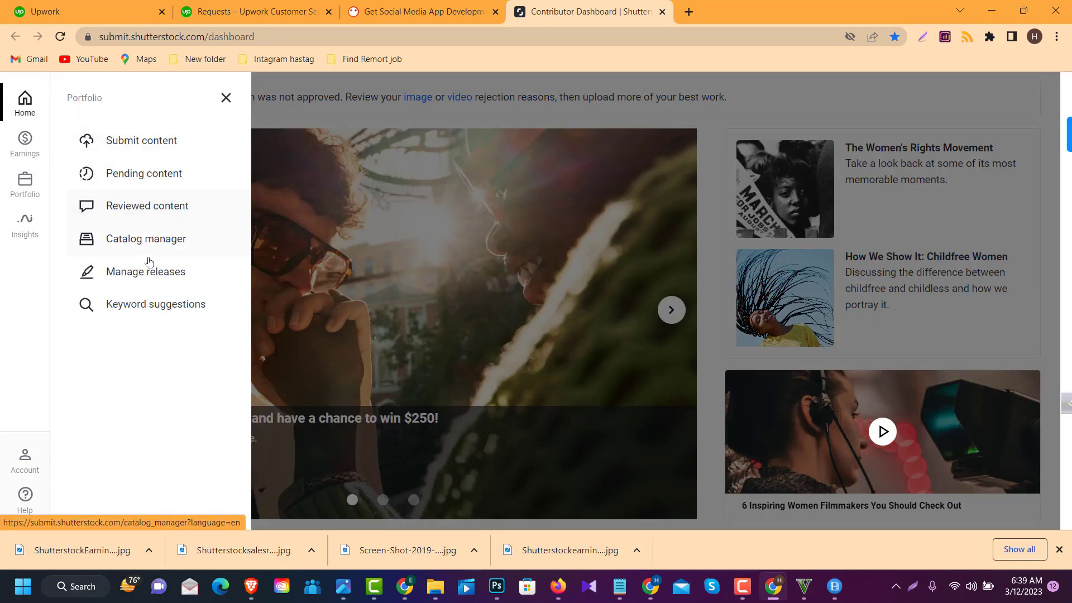
Open Account settings and review the user details, contact information, password and payout sections
{"action": "left_click", "coordinate": [25, 458]}
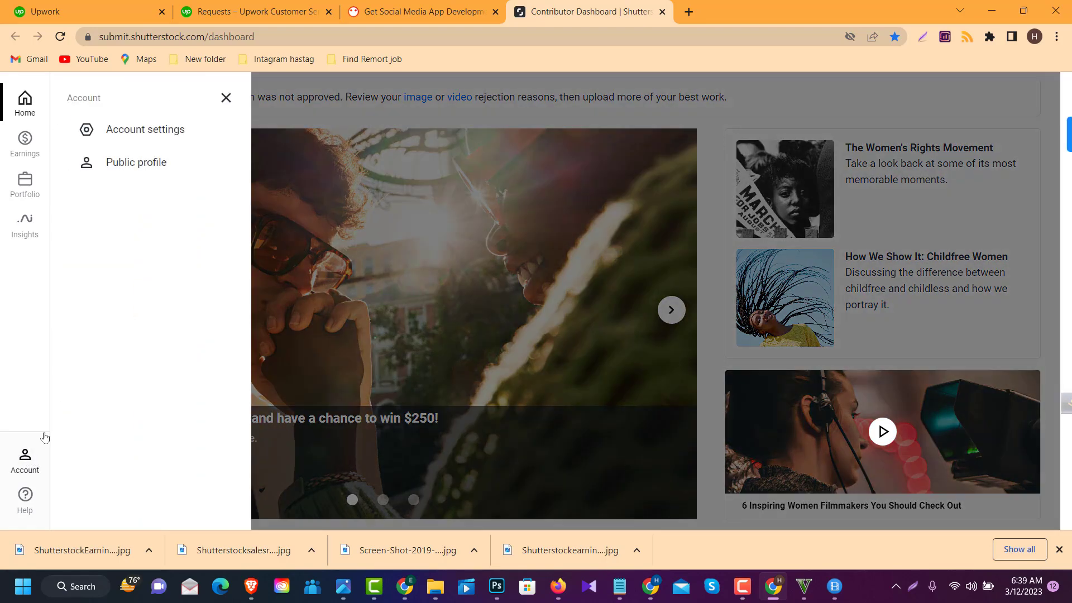
{"action": "left_click", "coordinate": [126, 134]}
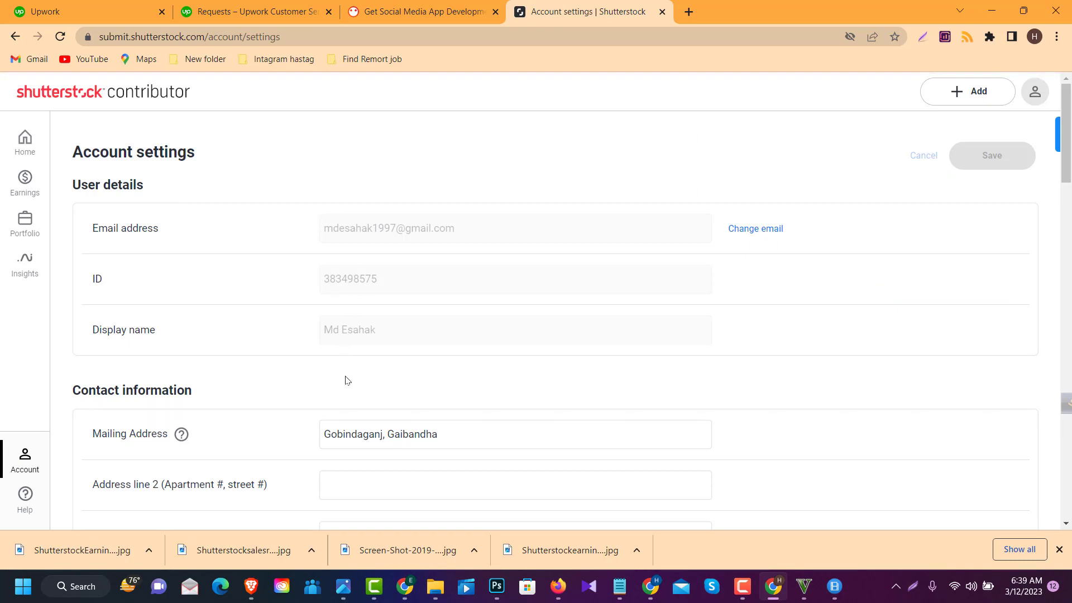
{"action": "scroll", "coordinate": [225, 427], "scroll_direction": "down", "scroll_amount": 1}
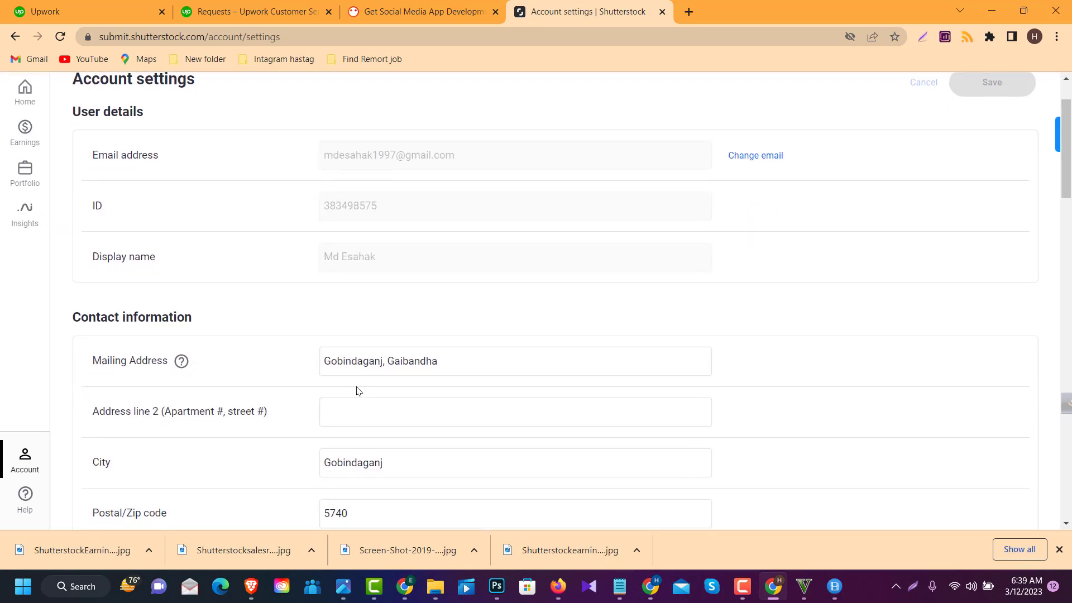
{"action": "scroll", "coordinate": [402, 399], "scroll_direction": "down", "scroll_amount": 3}
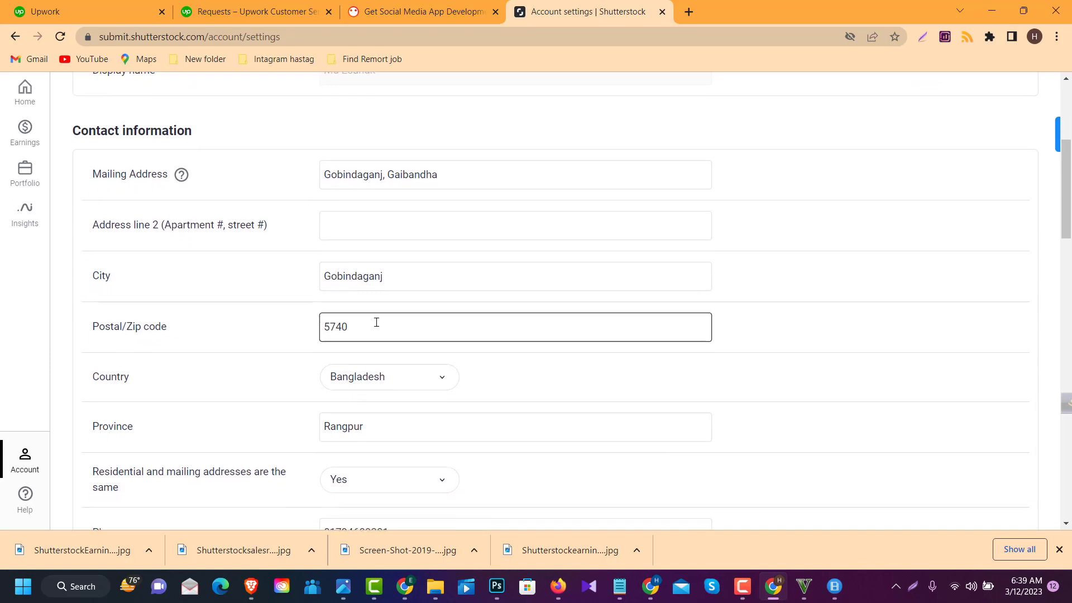
{"action": "scroll", "coordinate": [376, 404], "scroll_direction": "down", "scroll_amount": 2}
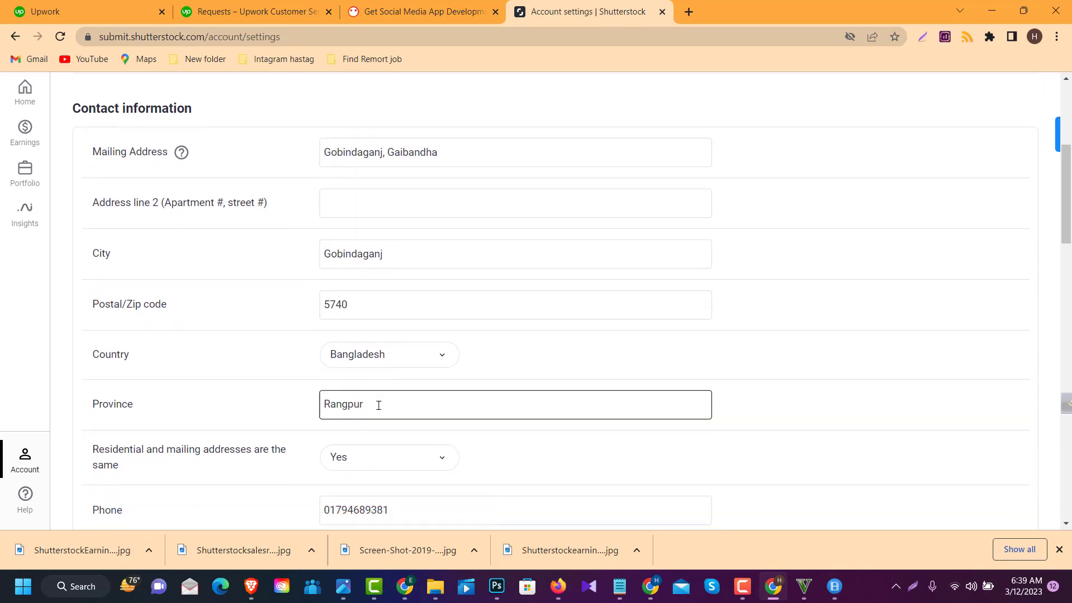
{"action": "scroll", "coordinate": [435, 413], "scroll_direction": "down", "scroll_amount": 2}
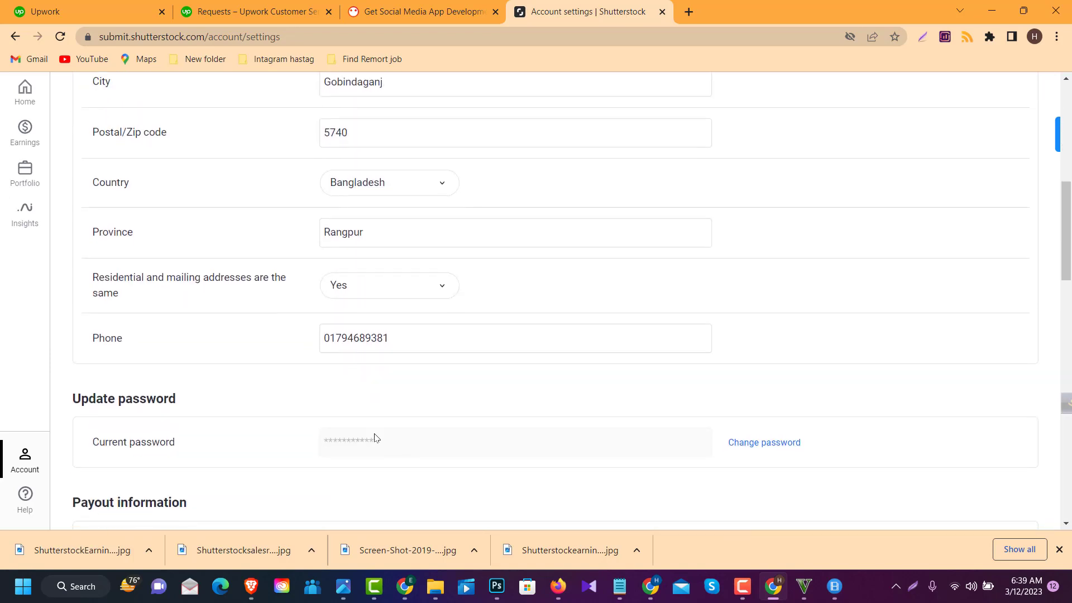
{"action": "scroll", "coordinate": [421, 375], "scroll_direction": "down", "scroll_amount": 3}
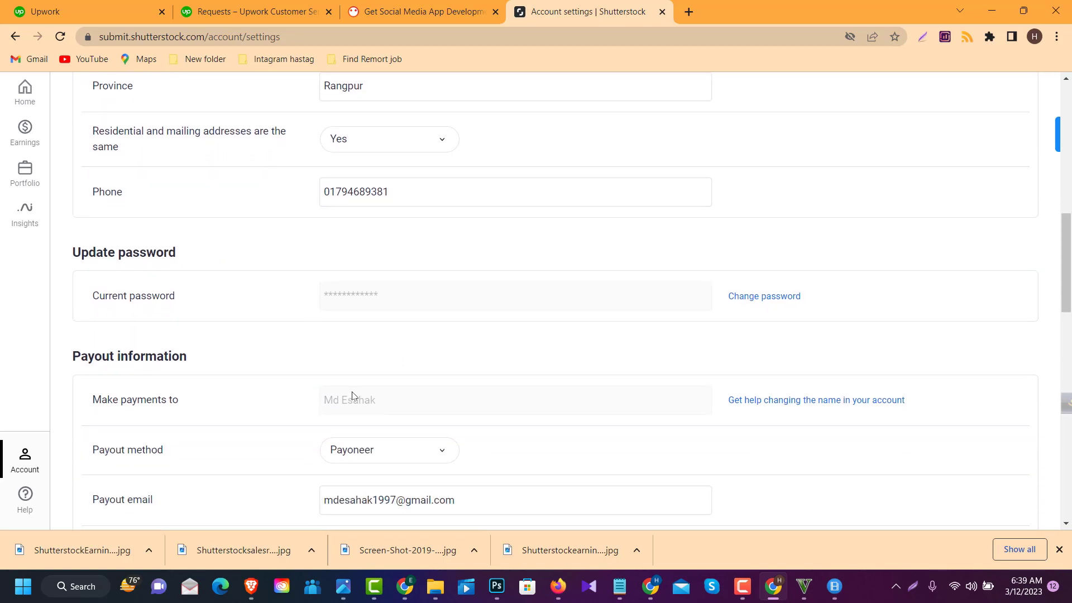
{"action": "scroll", "coordinate": [319, 394], "scroll_direction": "down", "scroll_amount": 2}
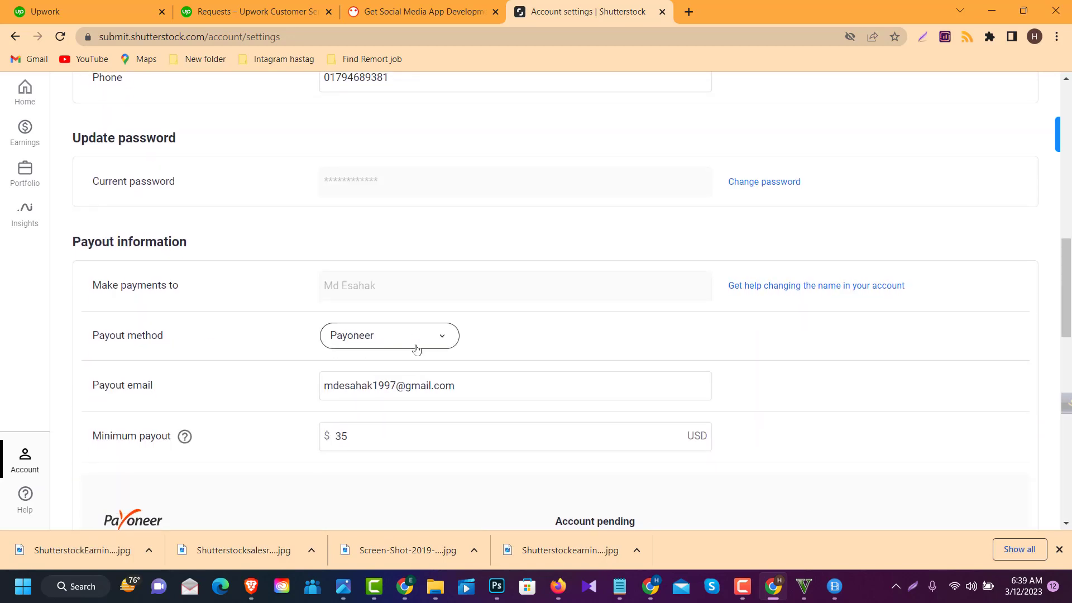
Inspect the available payout methods in the payout information, keeping the current selection
{"action": "left_click", "coordinate": [440, 341]}
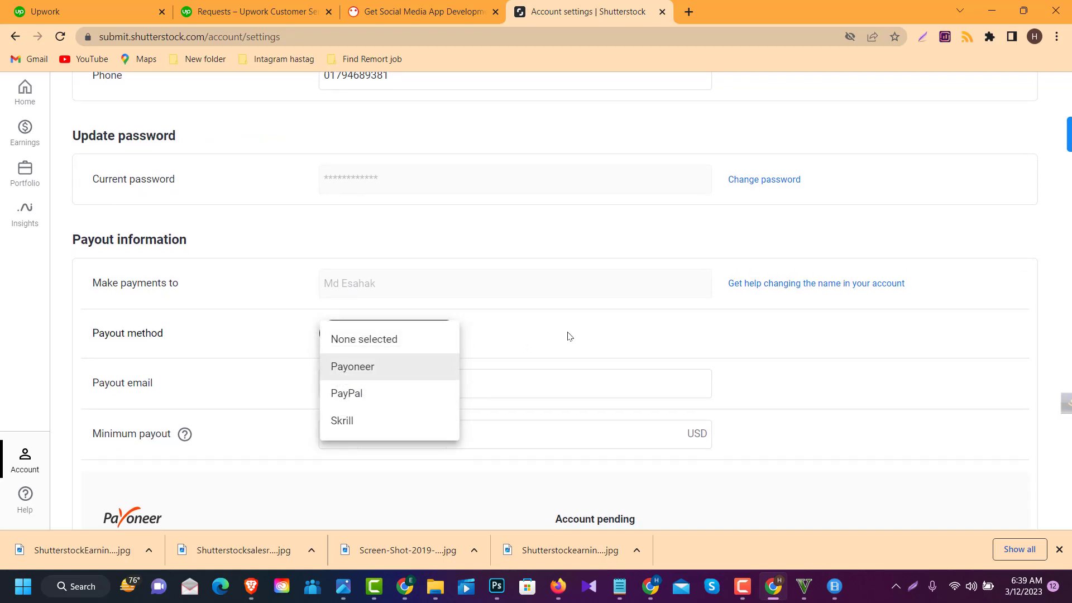
{"action": "left_click", "coordinate": [563, 338]}
{"action": "left_click", "coordinate": [442, 337]}
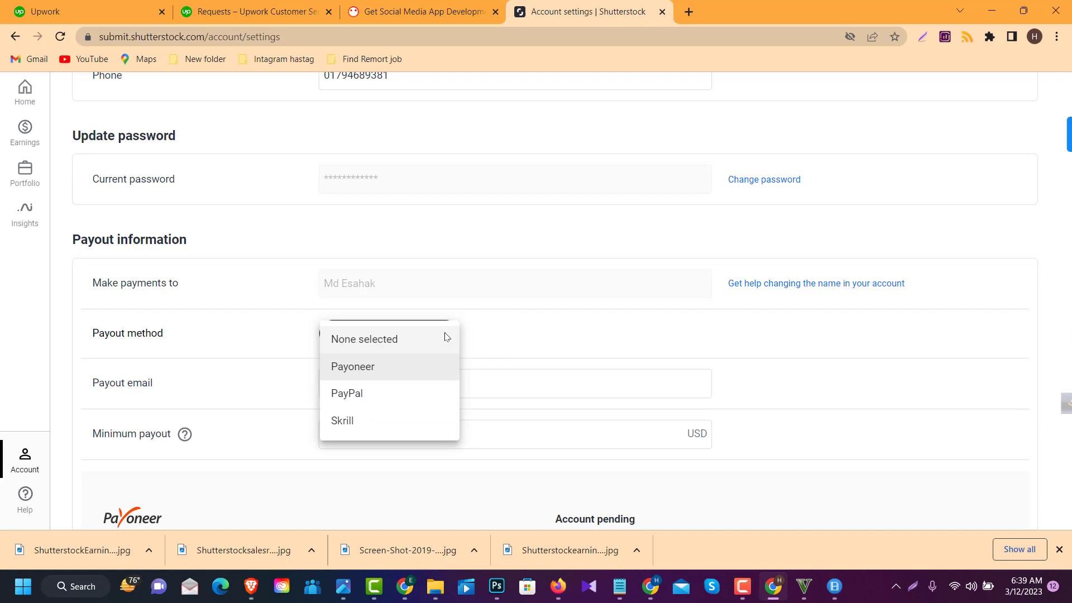
{"action": "left_click", "coordinate": [570, 335]}
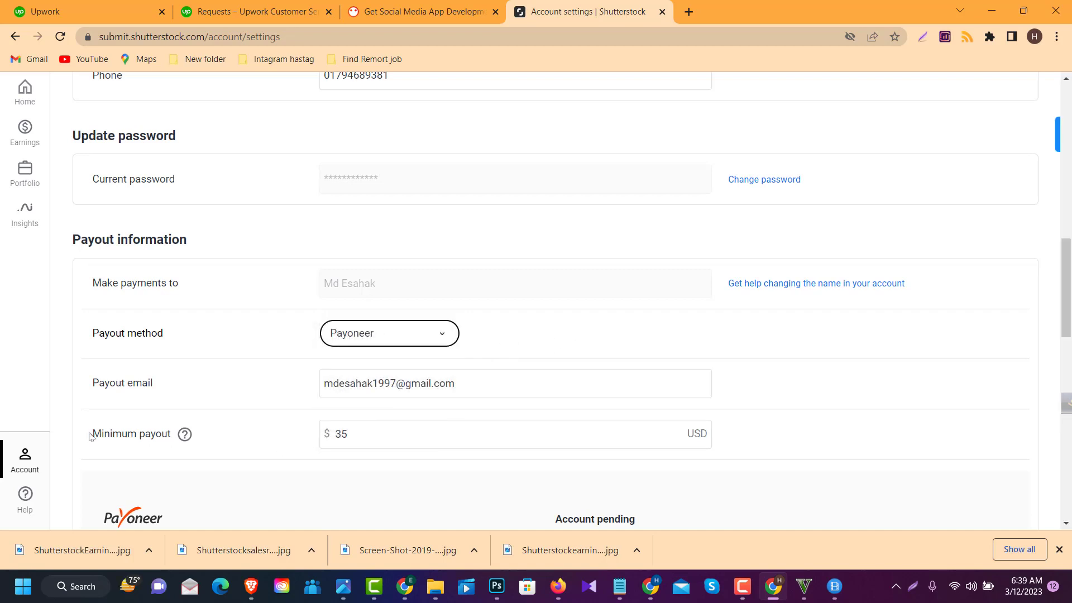
Examine the minimum payout setting, the payout account status and the licensing options
{"action": "left_click_drag", "start_coordinate": [90, 436], "coordinate": [160, 433]}
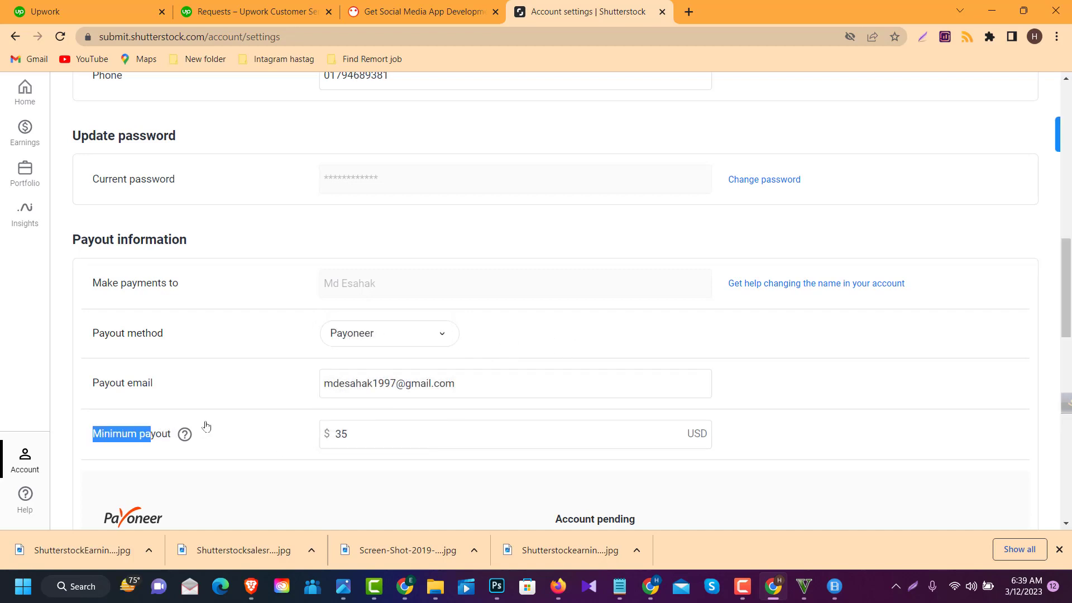
{"action": "left_click", "coordinate": [275, 433]}
{"action": "scroll", "coordinate": [332, 421], "scroll_direction": "down", "scroll_amount": 3}
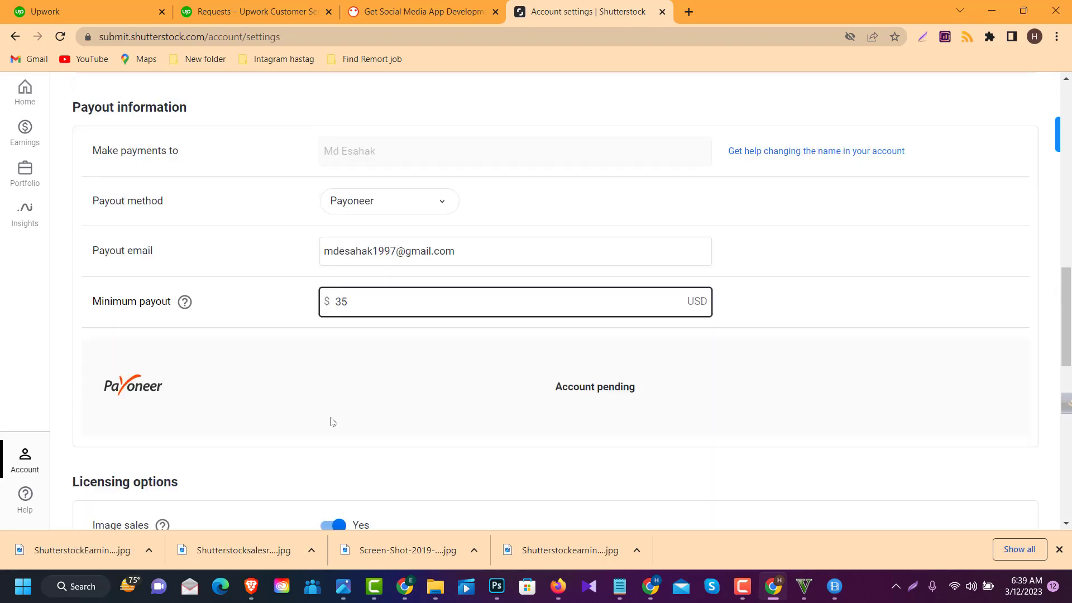
{"action": "left_click", "coordinate": [778, 281]}
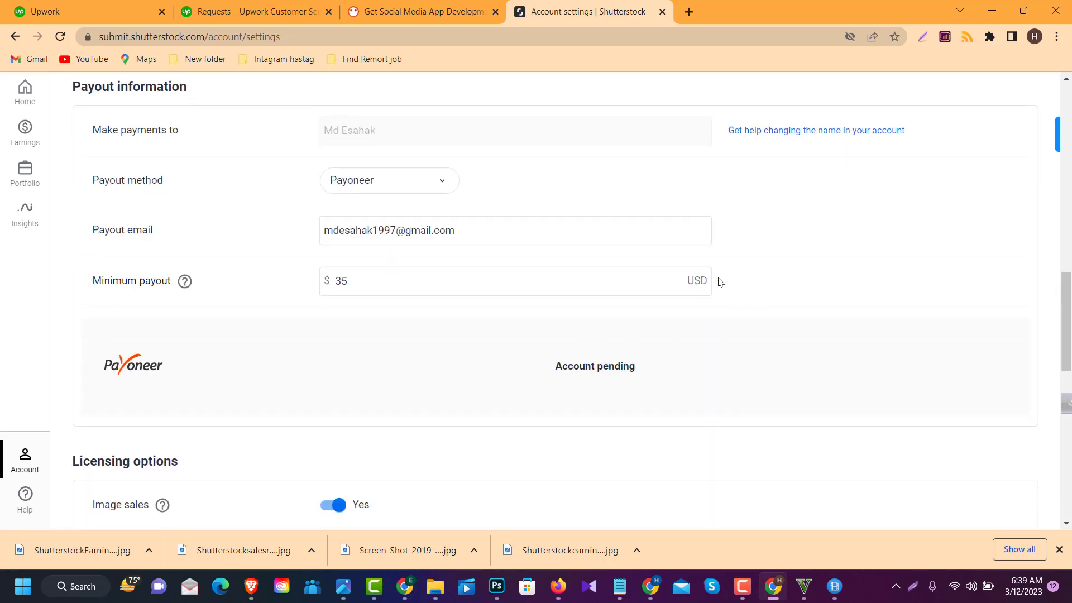
{"action": "left_click", "coordinate": [407, 278]}
{"action": "left_click", "coordinate": [281, 294]}
{"action": "scroll", "coordinate": [494, 334], "scroll_direction": "down", "scroll_amount": 3}
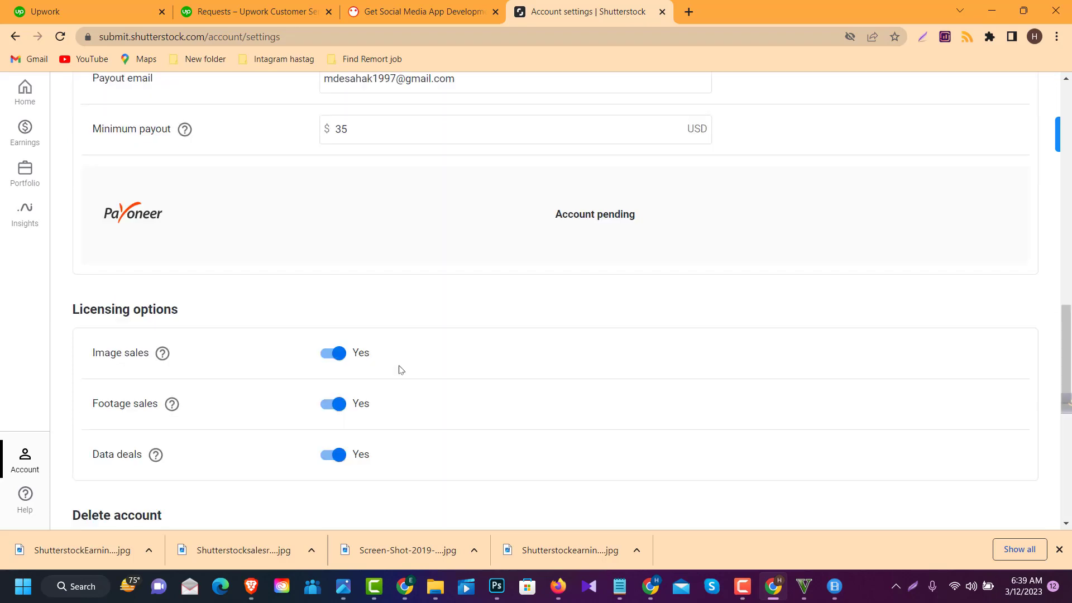
Go back to the contact information and review the address, postal code, country, province and phone fields
{"action": "scroll", "coordinate": [399, 369], "scroll_direction": "up", "scroll_amount": 5}
{"action": "scroll", "coordinate": [382, 211], "scroll_direction": "up", "scroll_amount": 6}
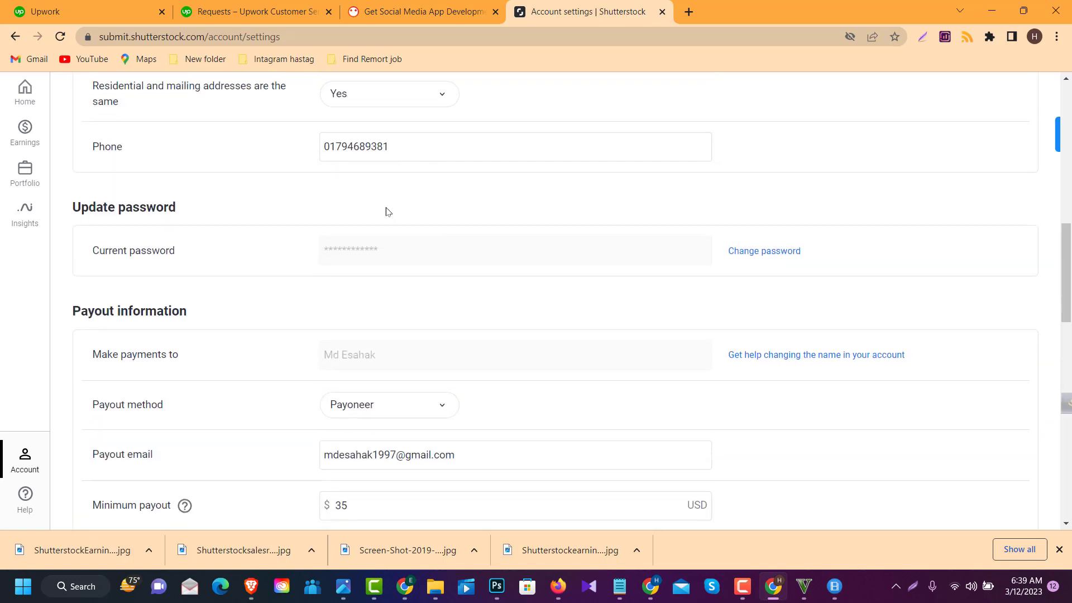
{"action": "scroll", "coordinate": [246, 177], "scroll_direction": "up", "scroll_amount": 1}
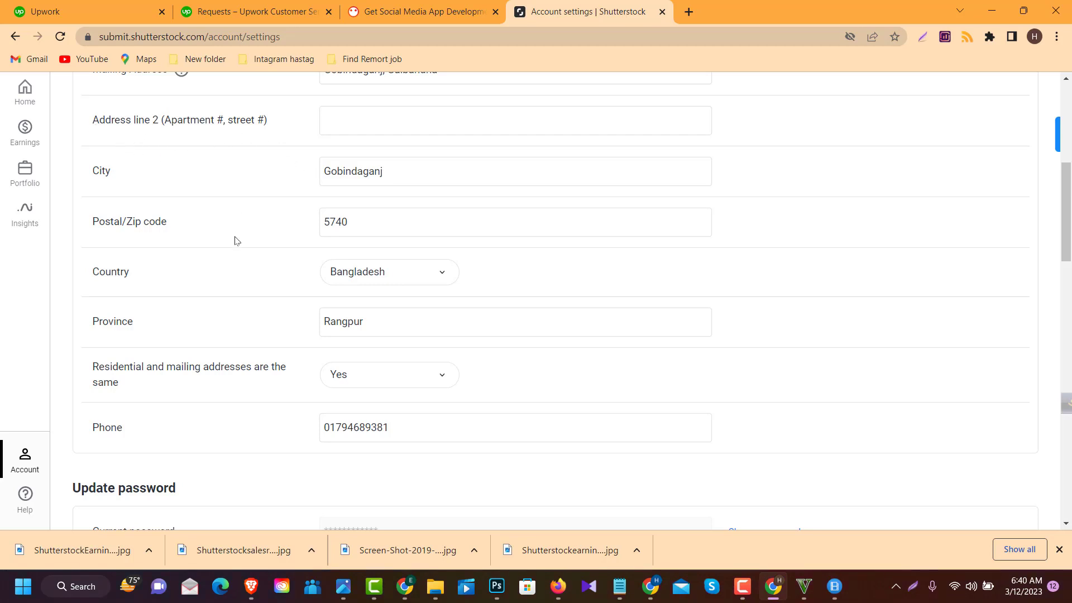
{"action": "double_click", "coordinate": [97, 124]}
{"action": "left_click", "coordinate": [169, 142]}
{"action": "scroll", "coordinate": [204, 345], "scroll_direction": "down", "scroll_amount": 1}
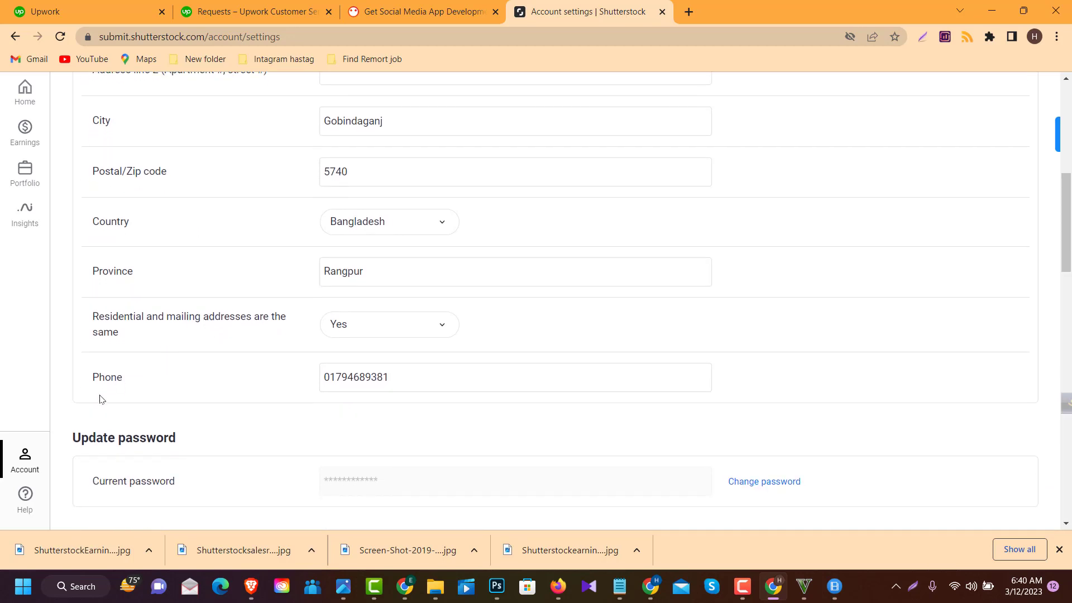
Open the public profile and review its basic information, from profile picture to website and tagline
{"action": "left_click", "coordinate": [24, 467]}
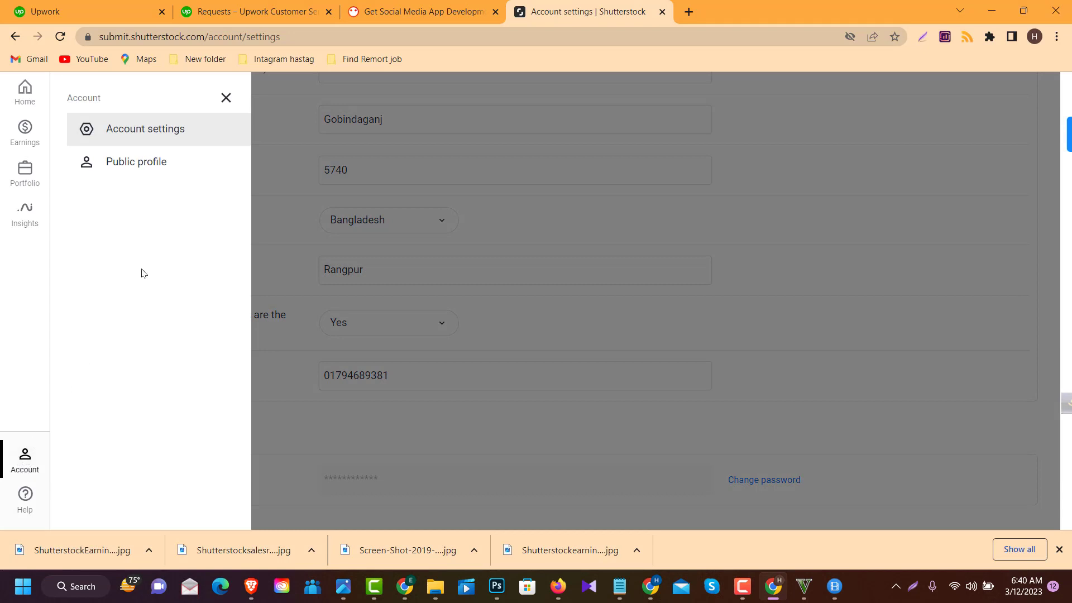
{"action": "left_click", "coordinate": [142, 162]}
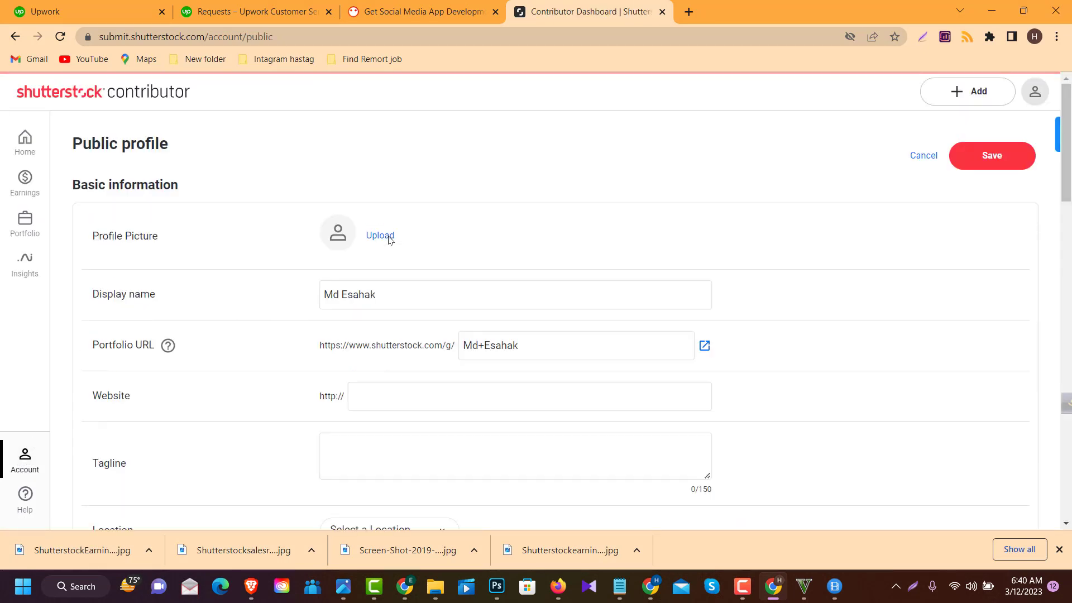
{"action": "scroll", "coordinate": [418, 298], "scroll_direction": "down", "scroll_amount": 2}
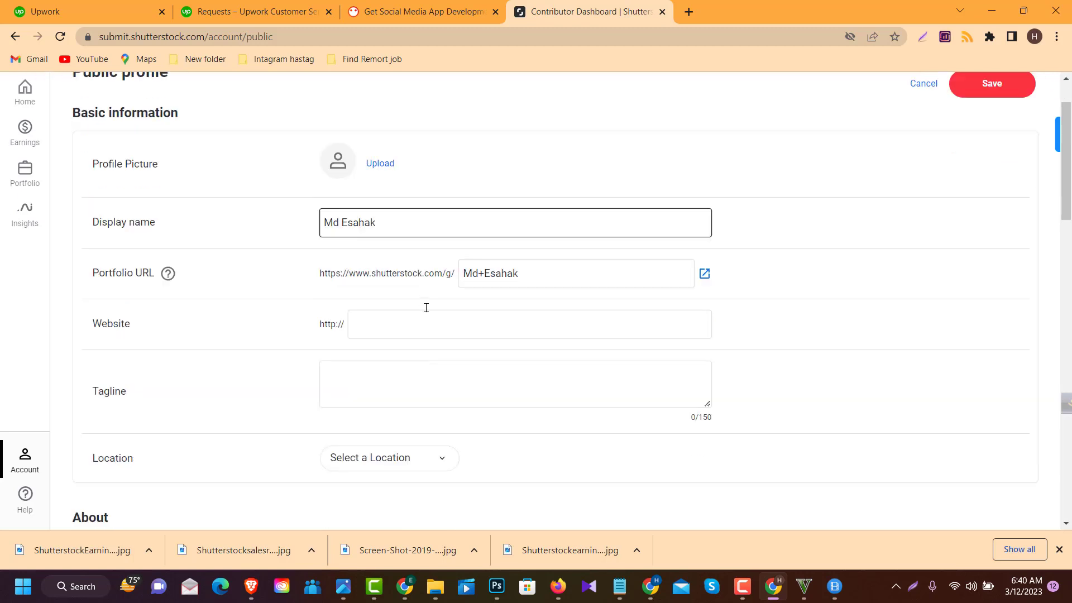
{"action": "left_click", "coordinate": [384, 301]}
{"action": "left_click", "coordinate": [385, 301]}
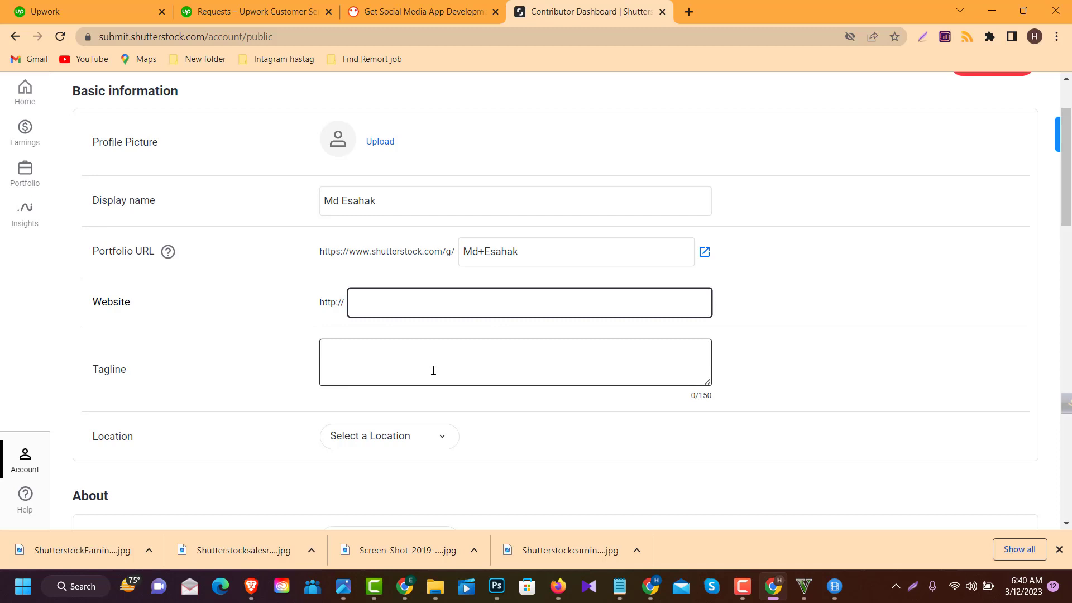
{"action": "left_click", "coordinate": [232, 359]}
Set the contributor type in the About section to Photographer
{"action": "scroll", "coordinate": [486, 375], "scroll_direction": "down", "scroll_amount": 4}
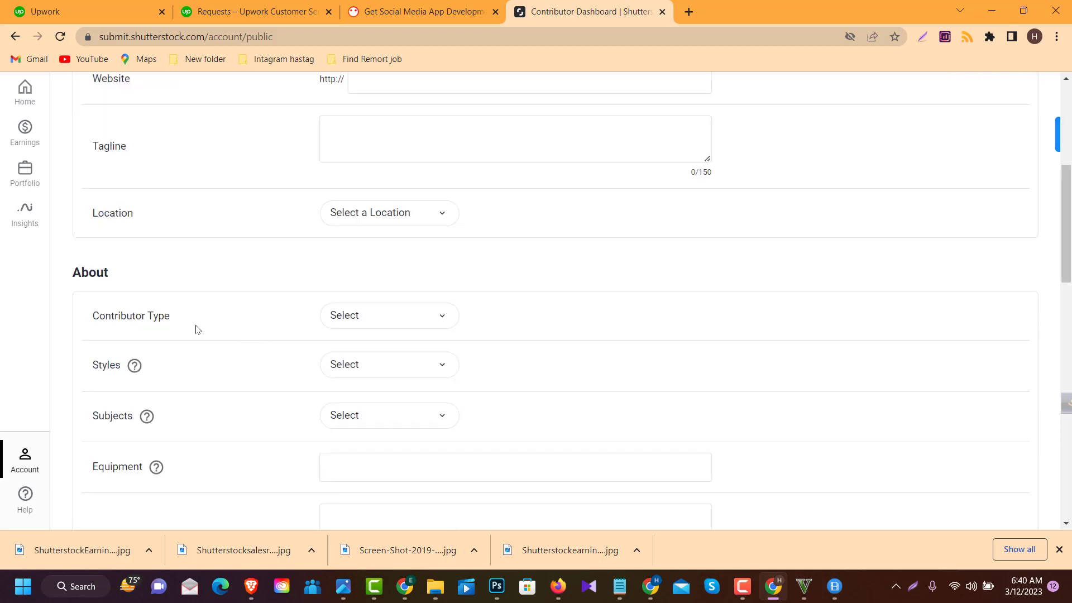
{"action": "left_click", "coordinate": [383, 316]}
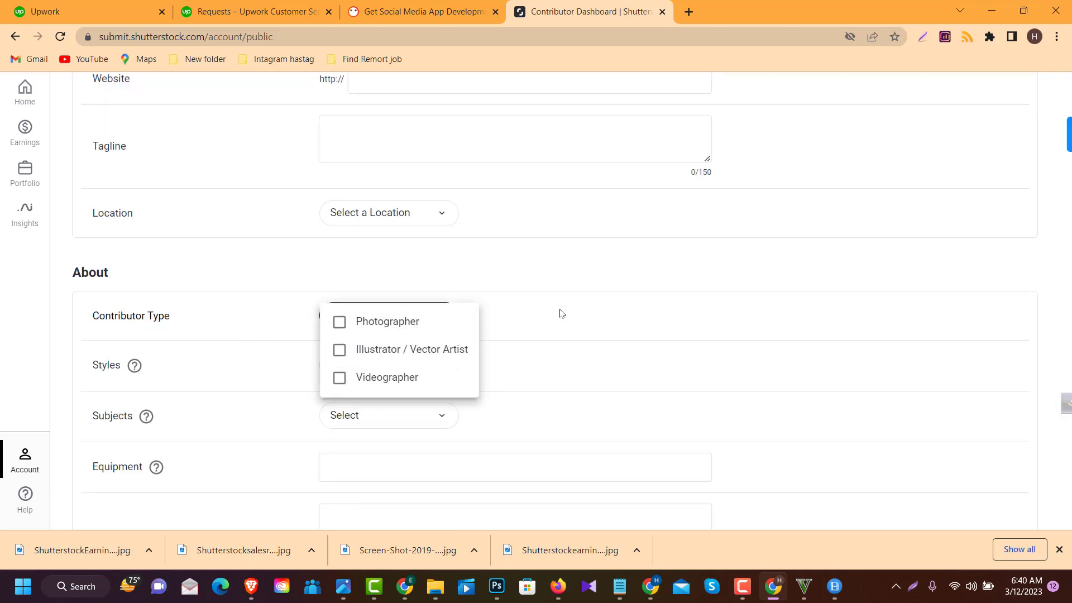
{"action": "left_click", "coordinate": [339, 322]}
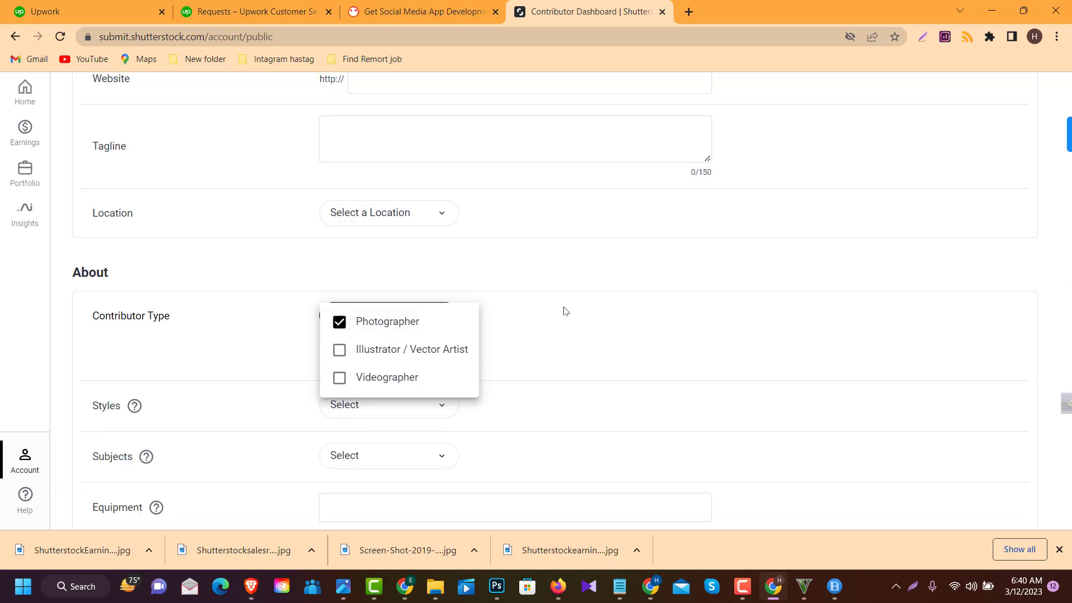
{"action": "left_click", "coordinate": [570, 311]}
Select Astrophotography, Fashion and Food as the profile's styles
{"action": "scroll", "coordinate": [503, 335], "scroll_direction": "down", "scroll_amount": 1}
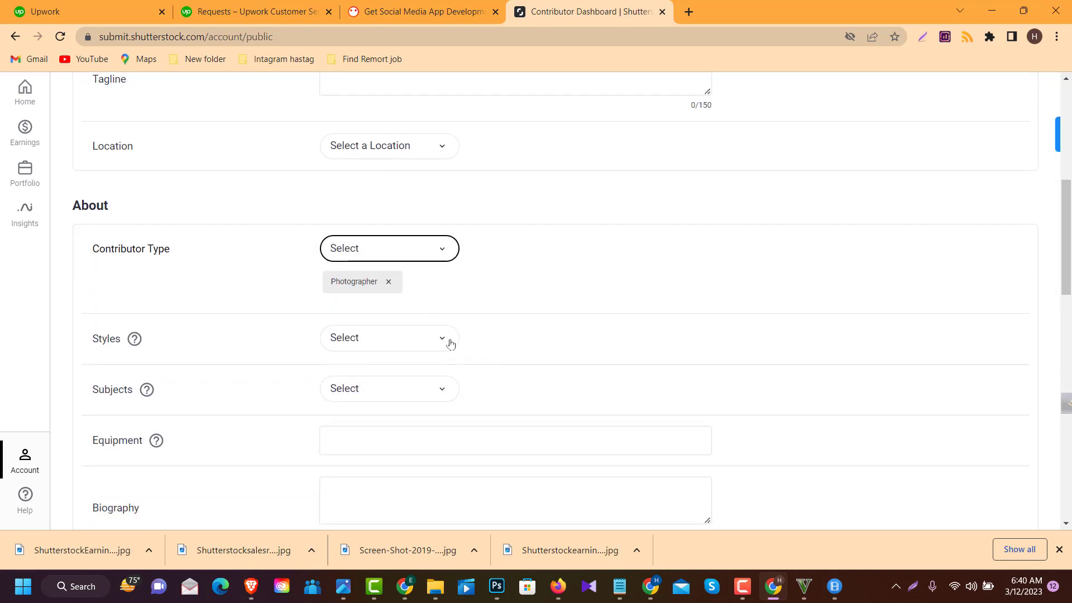
{"action": "left_click", "coordinate": [451, 344]}
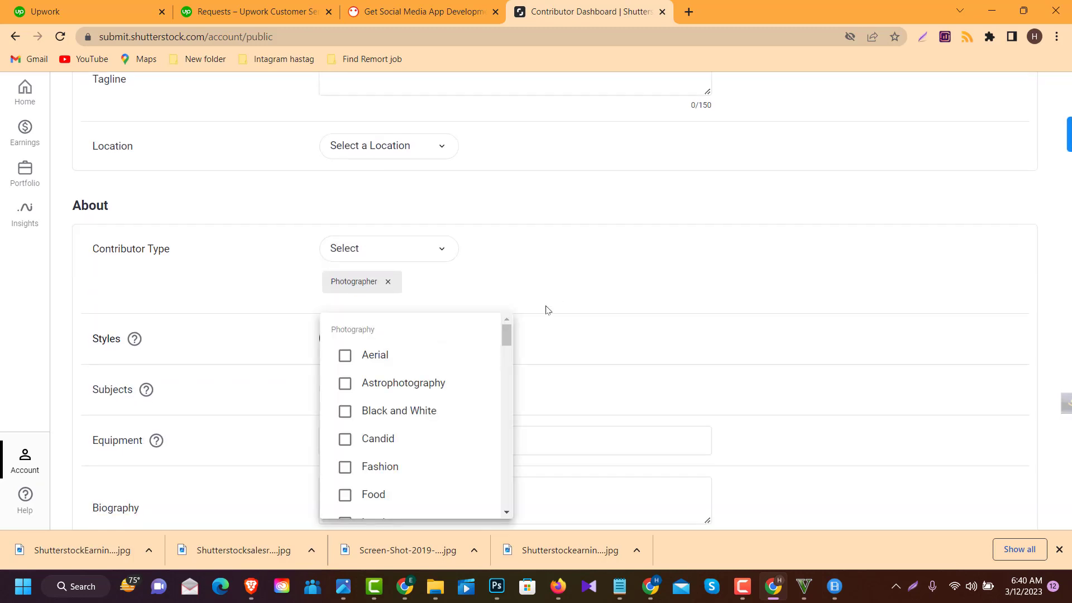
{"action": "left_click", "coordinate": [345, 386]}
{"action": "left_click", "coordinate": [345, 467]}
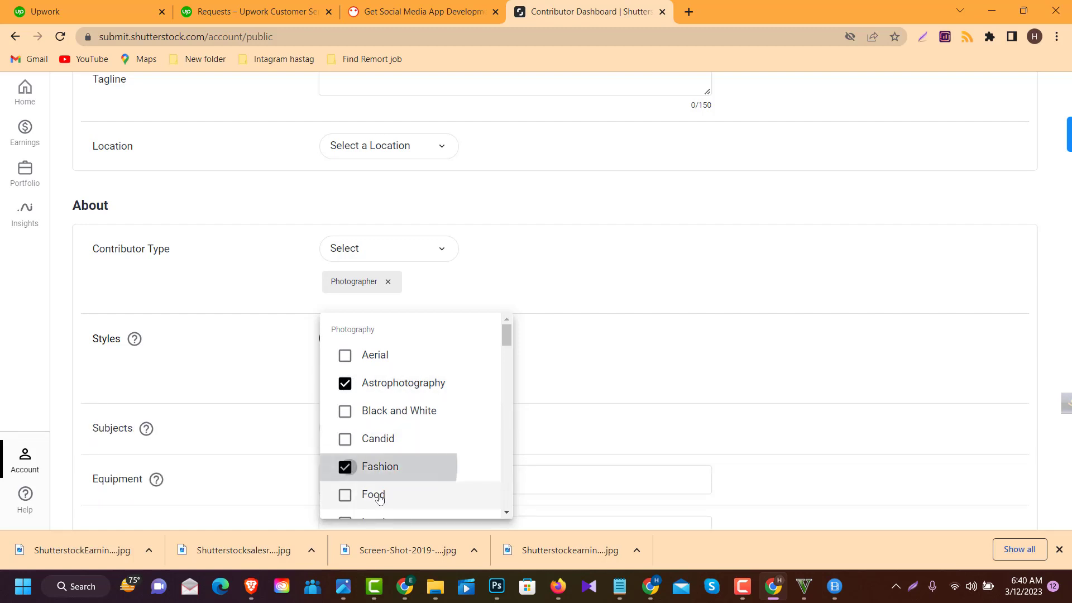
{"action": "left_click", "coordinate": [345, 495]}
{"action": "scroll", "coordinate": [530, 332], "scroll_direction": "down", "scroll_amount": 1}
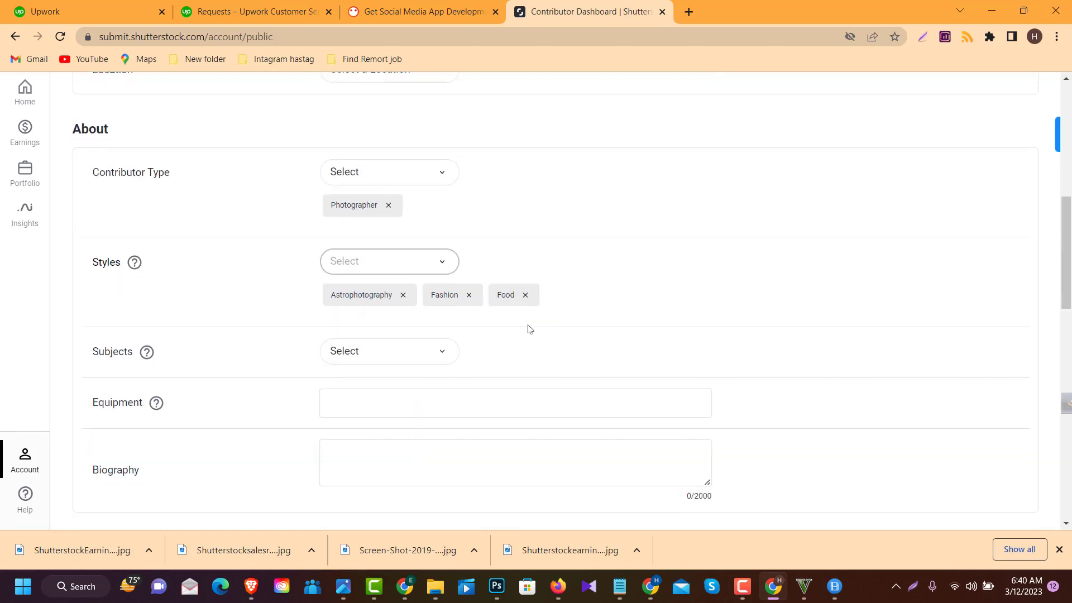
Select Beauty and Design among the profile's subjects
{"action": "scroll", "coordinate": [189, 377], "scroll_direction": "down", "scroll_amount": 1}
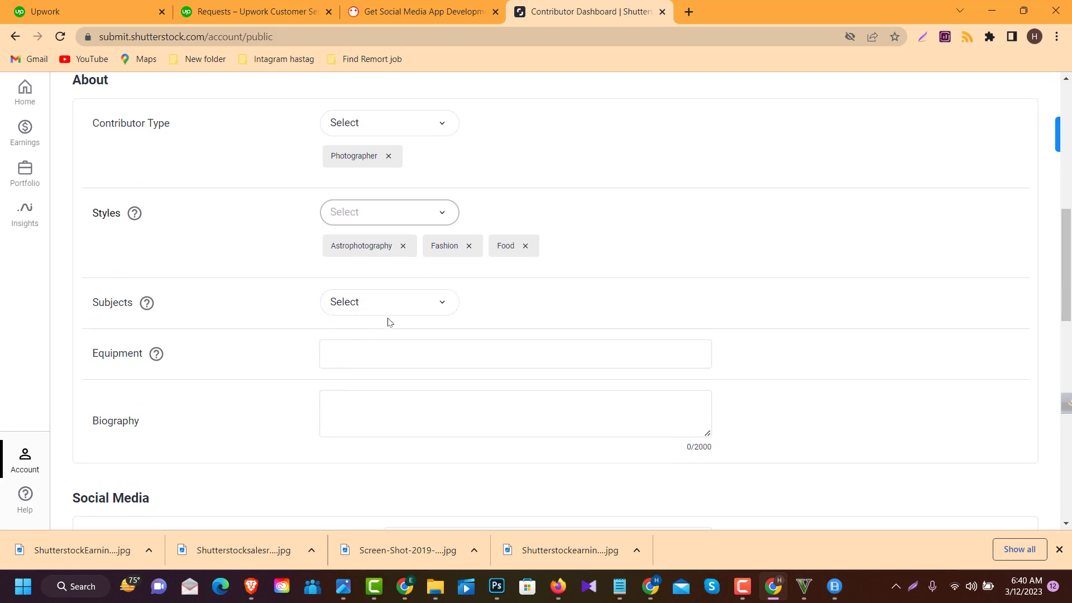
{"action": "left_click", "coordinate": [389, 306]}
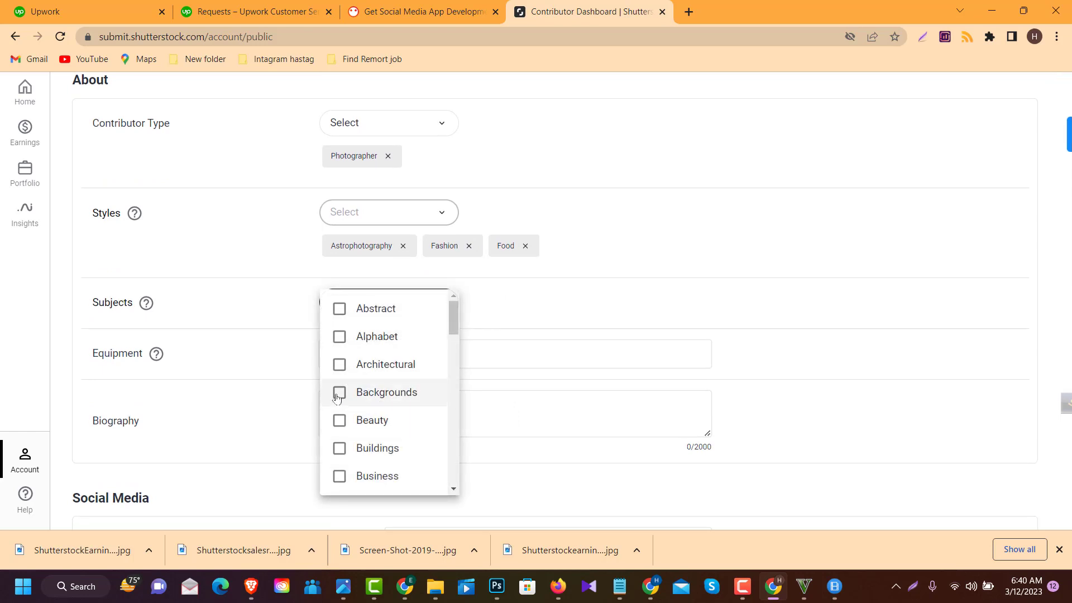
{"action": "left_click", "coordinate": [414, 422]}
{"action": "scroll", "coordinate": [413, 446], "scroll_direction": "down", "scroll_amount": 2}
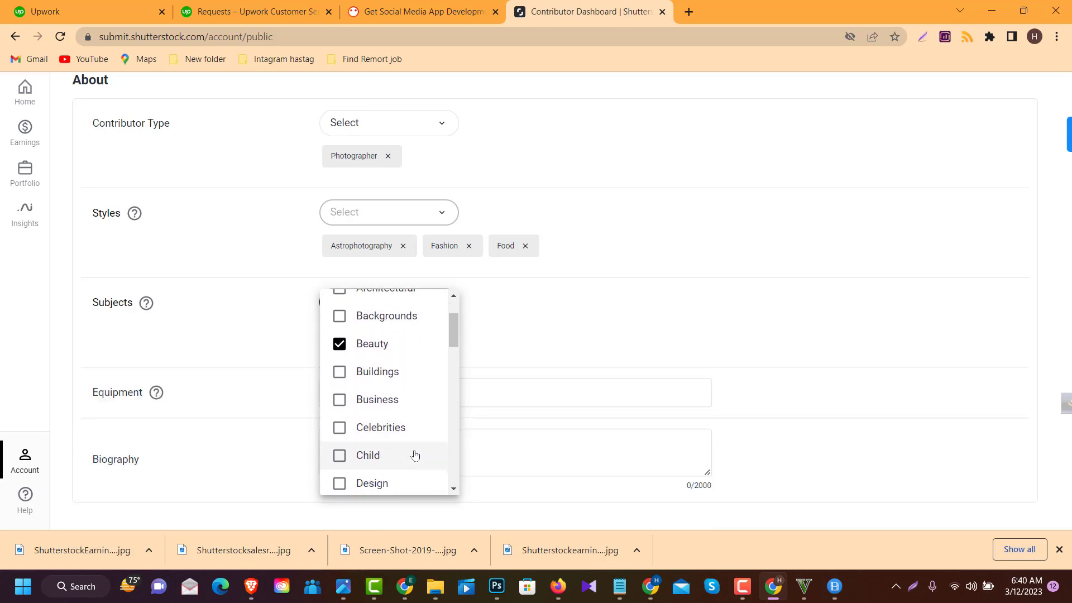
{"action": "scroll", "coordinate": [414, 455], "scroll_direction": "down", "scroll_amount": 2}
{"action": "left_click", "coordinate": [401, 433]}
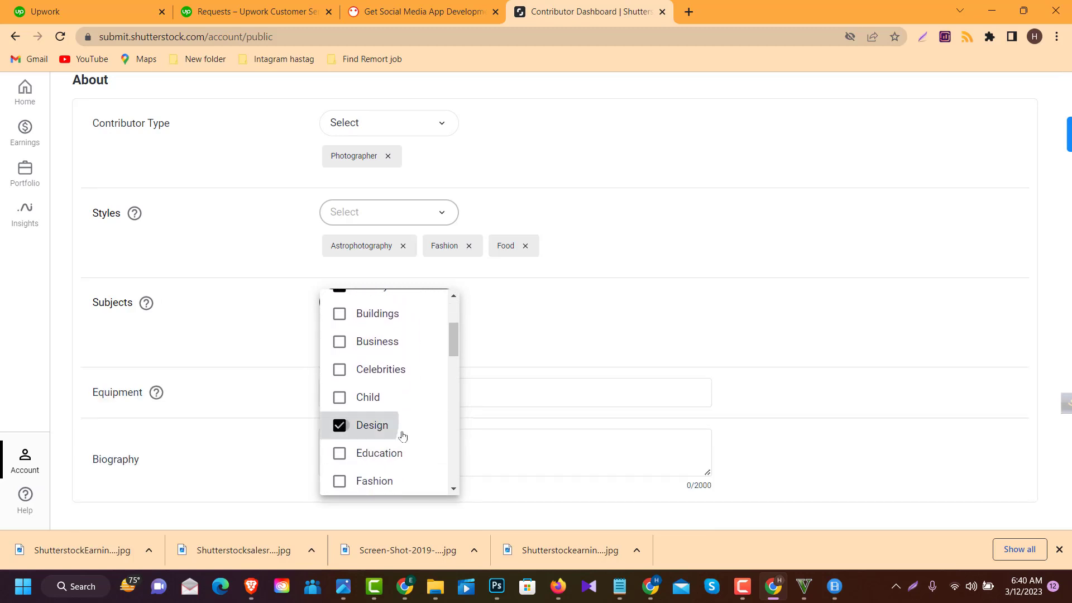
Add Holiday, Fine Art, and Food and Drink to the profile's subjects
{"action": "scroll", "coordinate": [402, 434], "scroll_direction": "down", "scroll_amount": 3}
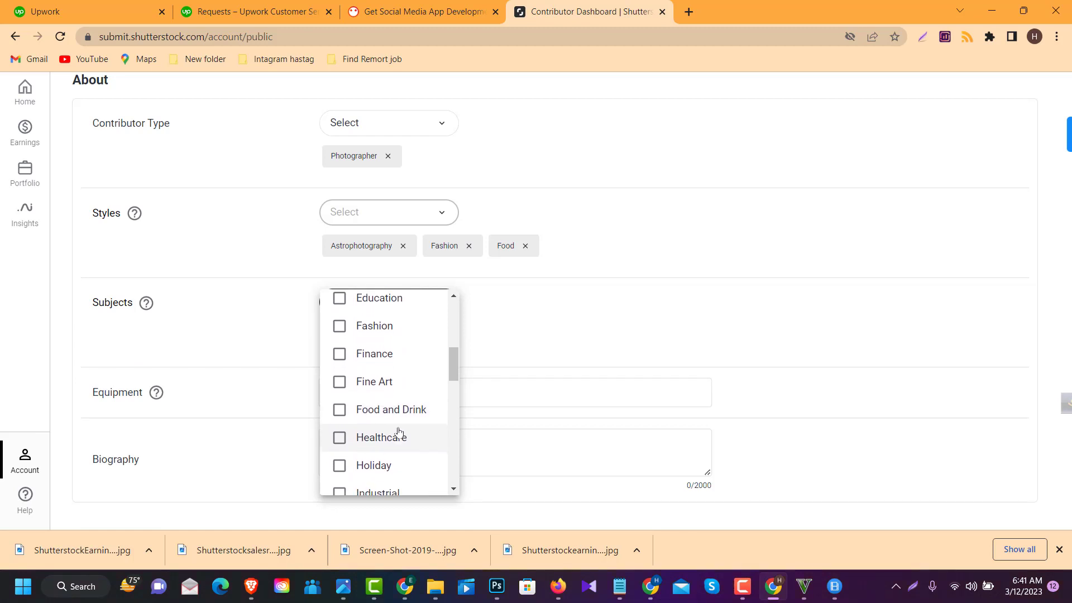
{"action": "scroll", "coordinate": [399, 441], "scroll_direction": "down", "scroll_amount": 1}
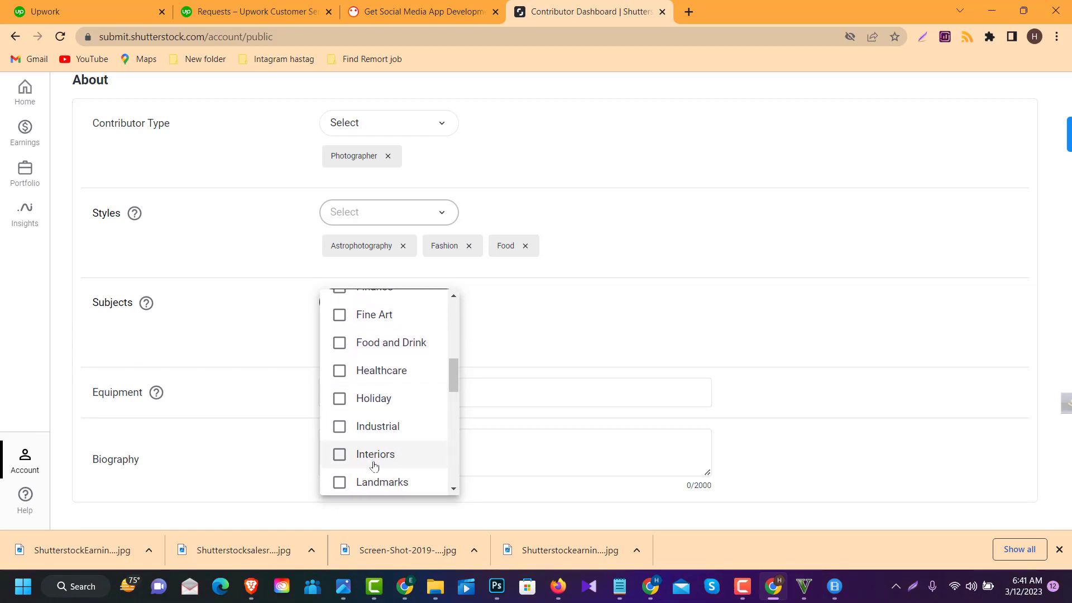
{"action": "scroll", "coordinate": [373, 446], "scroll_direction": "down", "scroll_amount": 1}
{"action": "left_click", "coordinate": [366, 378]}
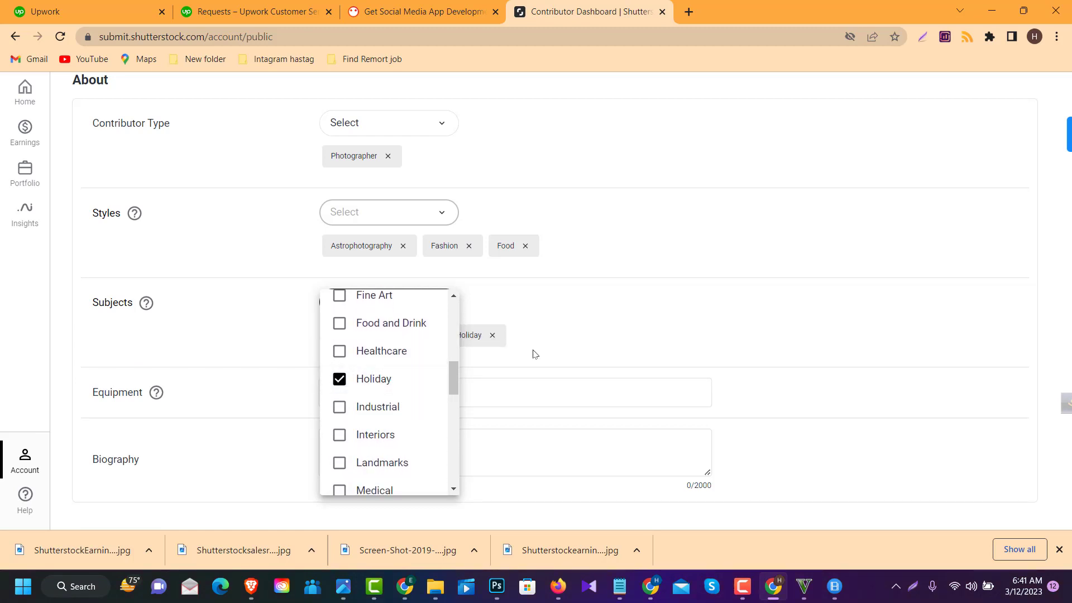
{"action": "scroll", "coordinate": [392, 322], "scroll_direction": "up", "scroll_amount": 1}
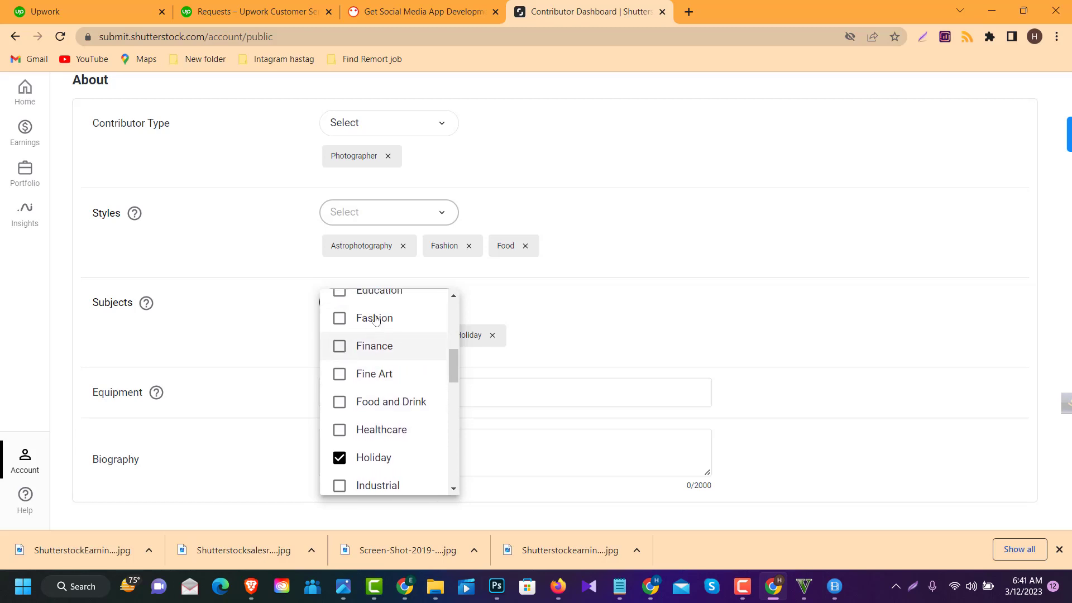
{"action": "scroll", "coordinate": [357, 385], "scroll_direction": "up", "scroll_amount": 1}
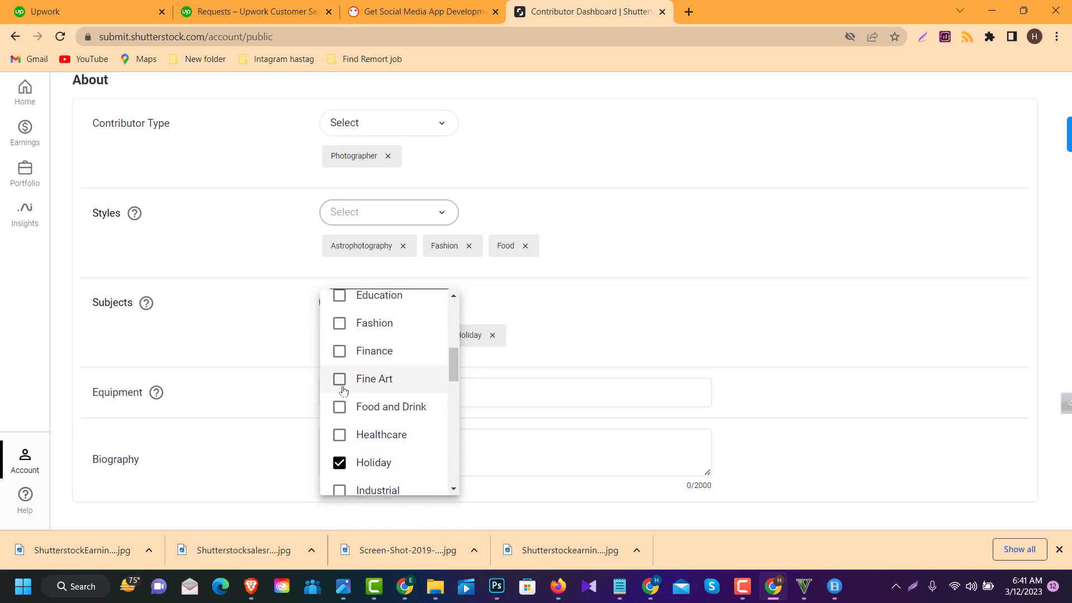
{"action": "left_click", "coordinate": [341, 380]}
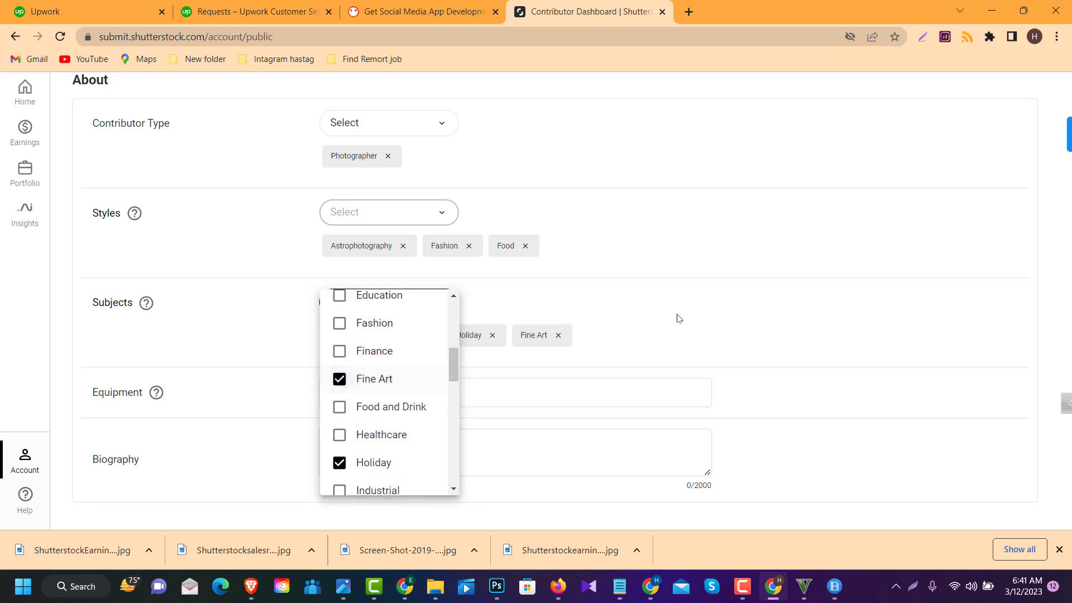
{"action": "left_click", "coordinate": [352, 408]}
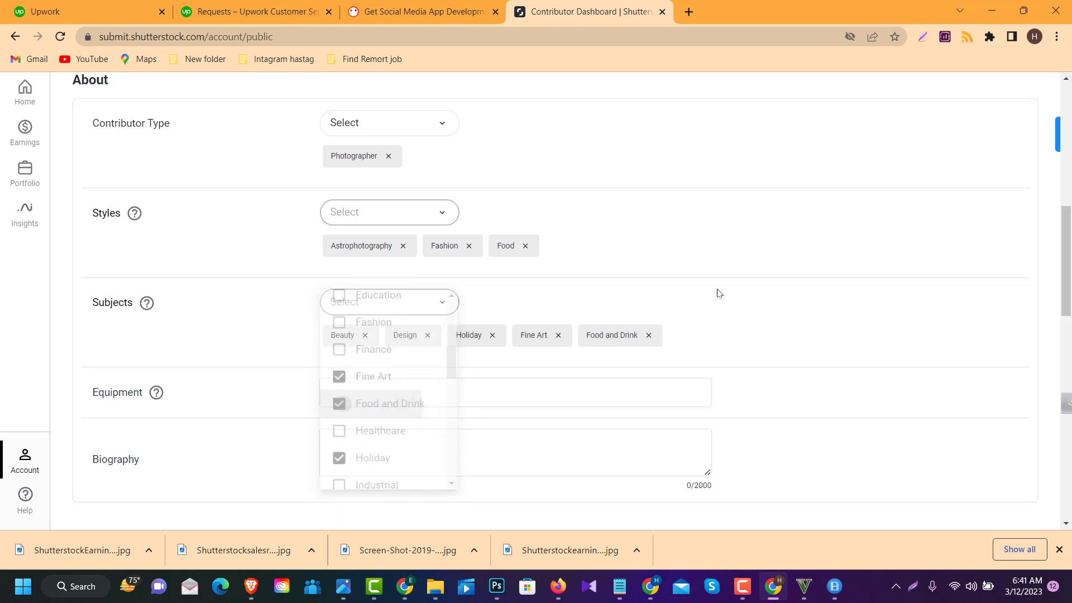
Enter DSLR Camera and Smartphone as two separate entries in the profile's equipment
{"action": "scroll", "coordinate": [411, 317], "scroll_direction": "up", "scroll_amount": 1}
{"action": "scroll", "coordinate": [564, 282], "scroll_direction": "down", "scroll_amount": 3}
{"action": "left_click", "coordinate": [346, 302]}
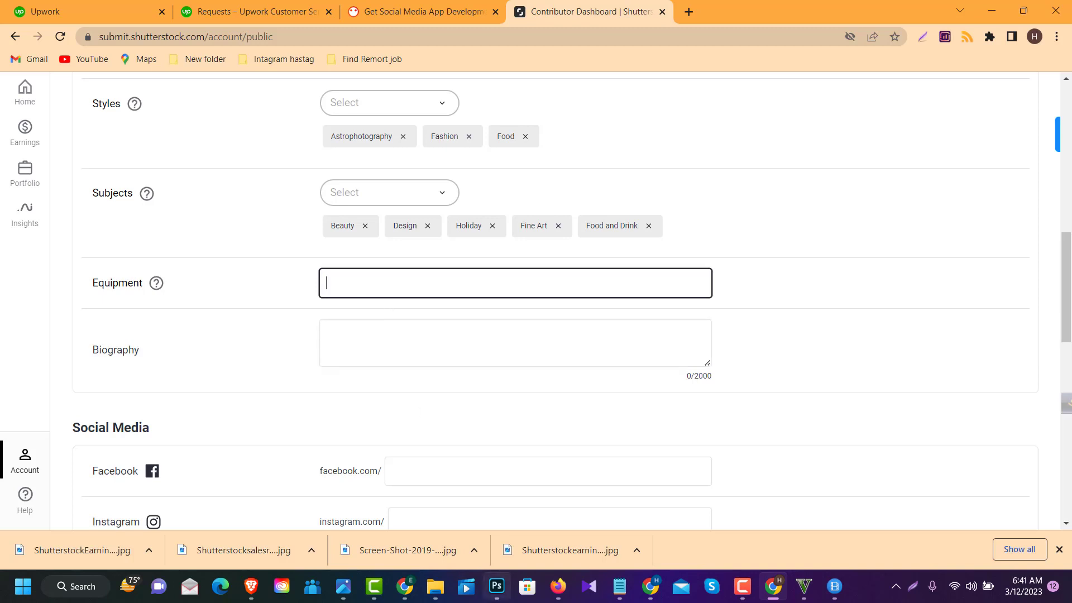
{"action": "mouse_move", "coordinate": [497, 586]}
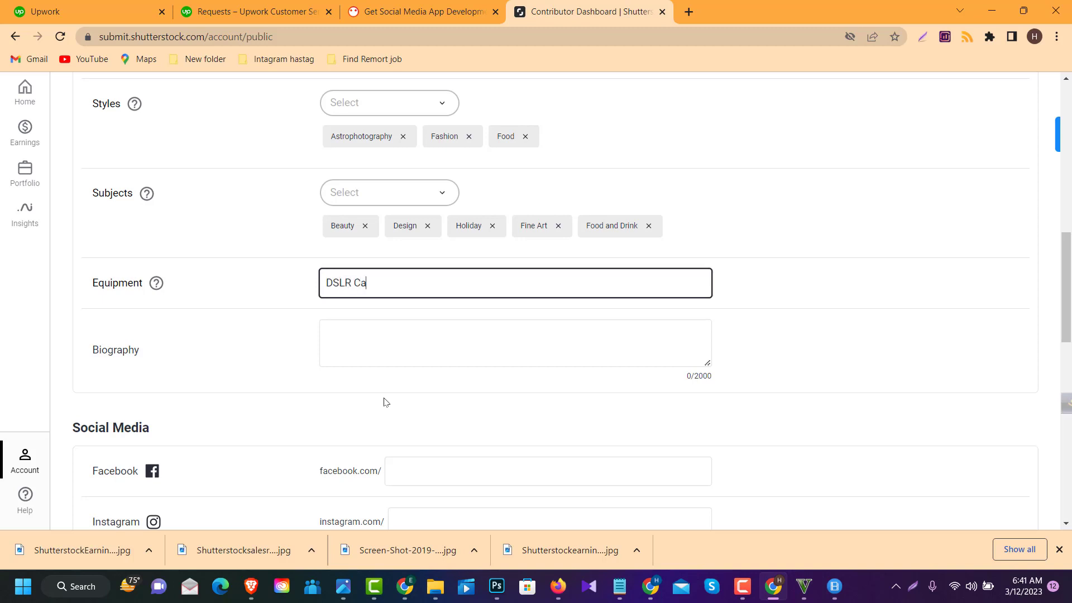
{"action": "key", "text": "Return"}
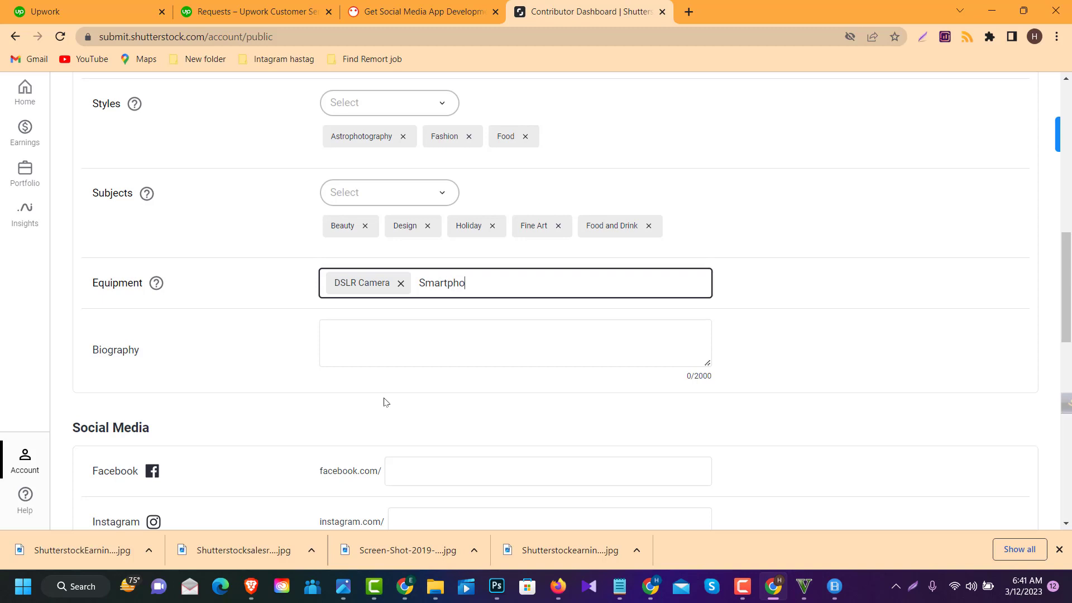
{"action": "key", "text": "Return"}
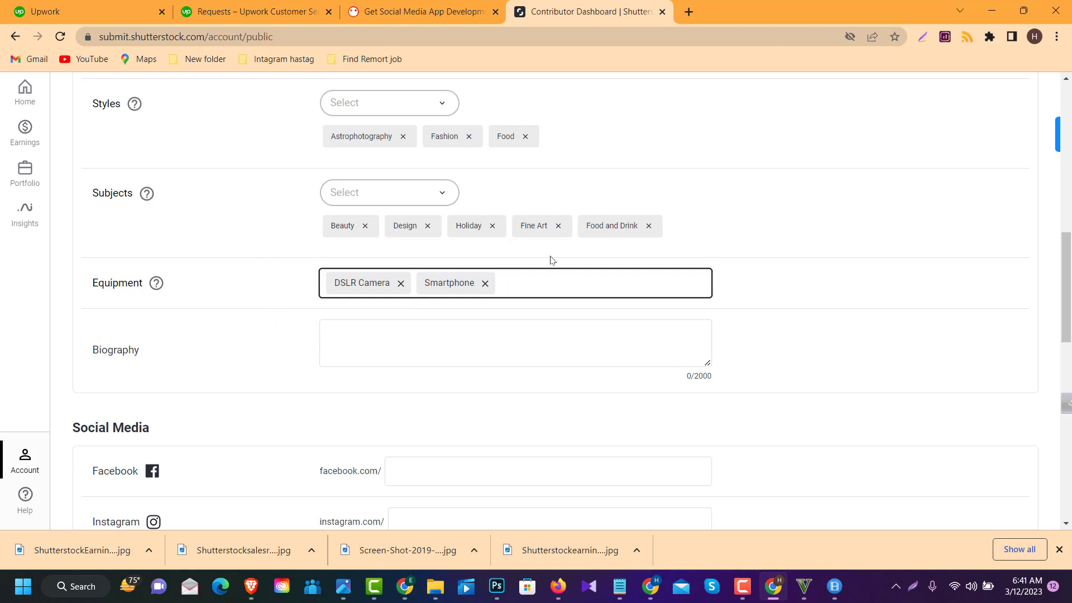
Review the biography field, the Facebook, Instagram, LinkedIn and Twitter fields, and the public collections section, leaving them blank
{"action": "left_click", "coordinate": [553, 361]}
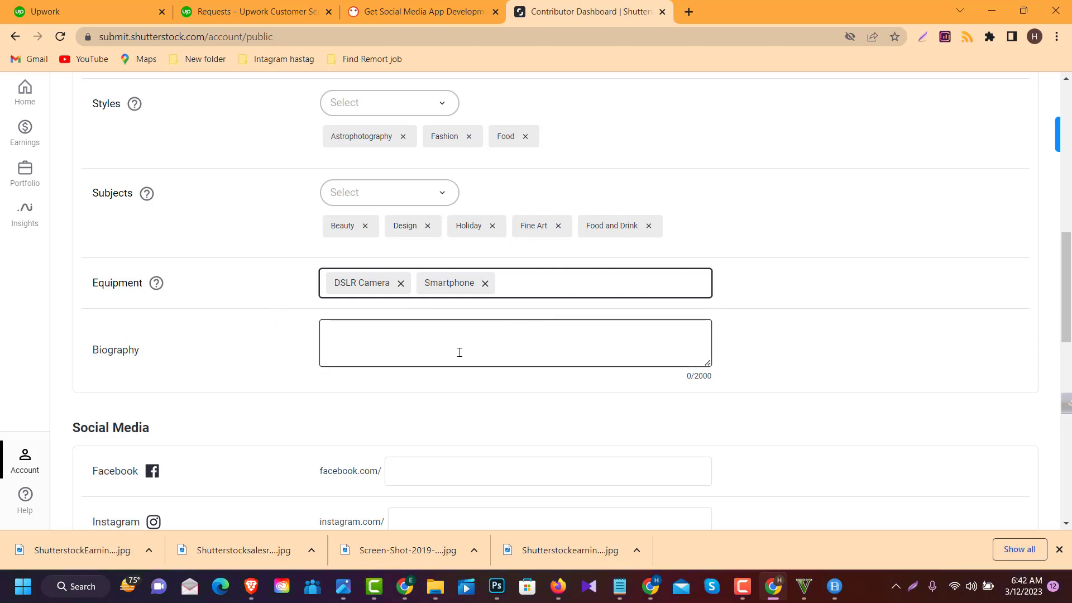
{"action": "scroll", "coordinate": [459, 352], "scroll_direction": "down", "scroll_amount": 3}
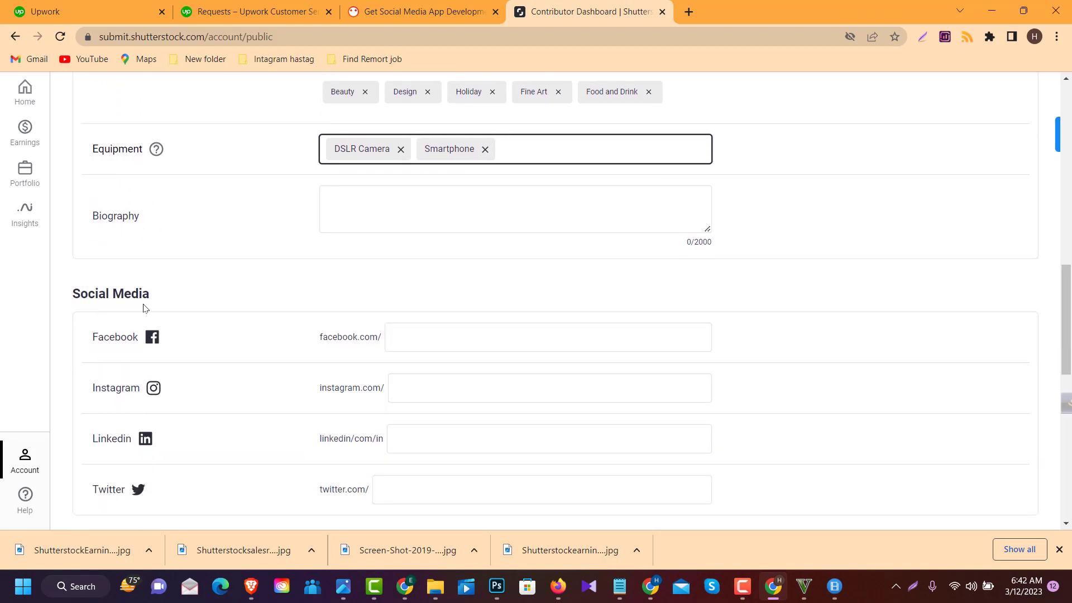
{"action": "left_click", "coordinate": [426, 335]}
{"action": "left_click", "coordinate": [322, 295]}
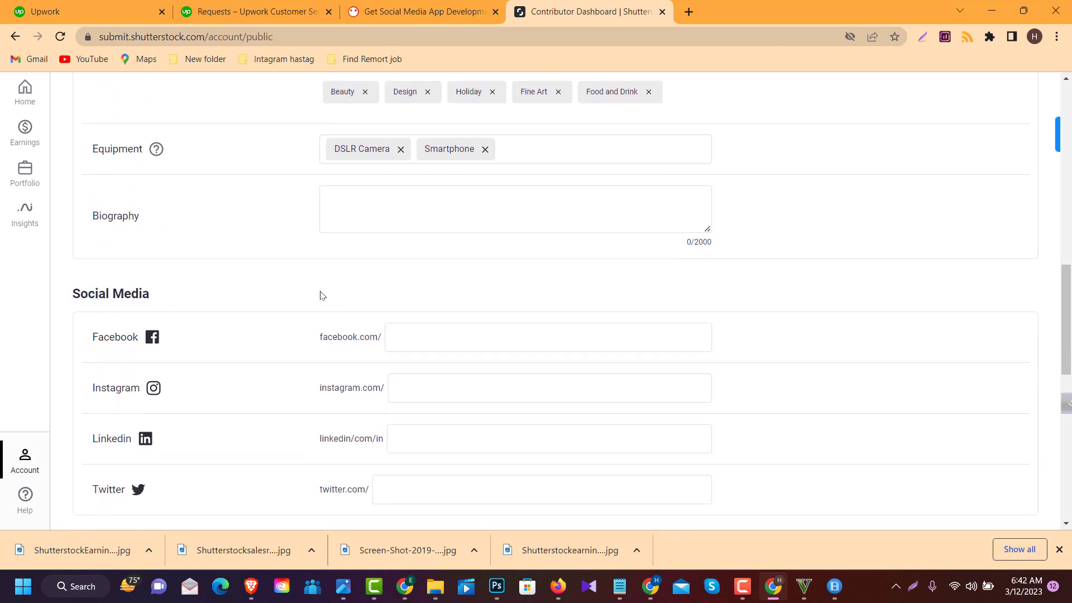
{"action": "left_click", "coordinate": [450, 391]}
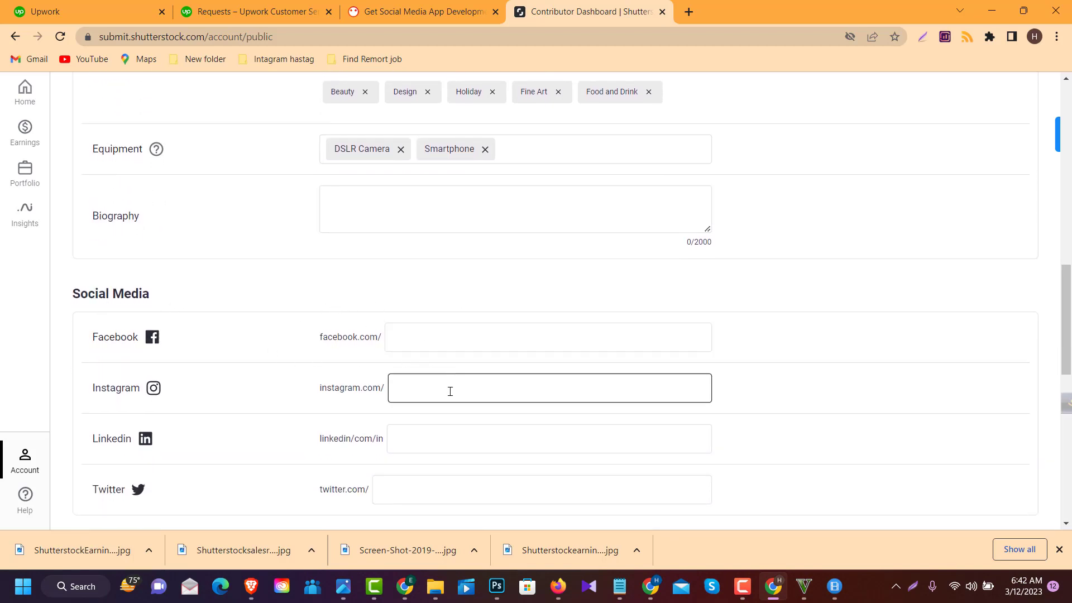
{"action": "left_click", "coordinate": [316, 276]}
{"action": "scroll", "coordinate": [441, 332], "scroll_direction": "down", "scroll_amount": 2}
{"action": "left_click", "coordinate": [441, 333]}
{"action": "scroll", "coordinate": [503, 363], "scroll_direction": "down", "scroll_amount": 4}
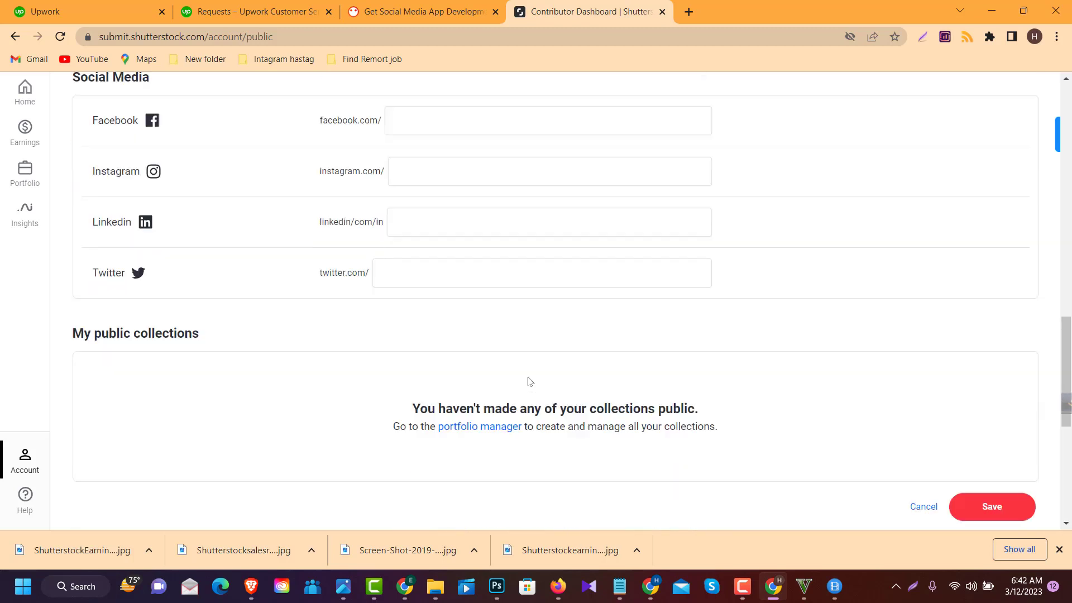
Check over the whole public profile form and save the profile
{"action": "left_click", "coordinate": [997, 401]}
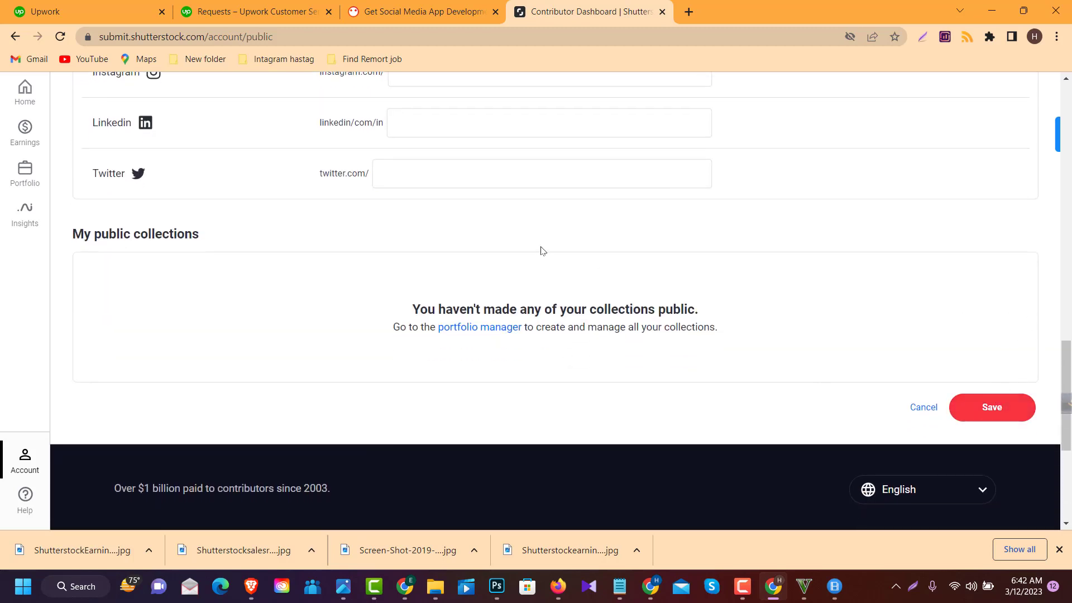
{"action": "scroll", "coordinate": [538, 249], "scroll_direction": "up", "scroll_amount": 10}
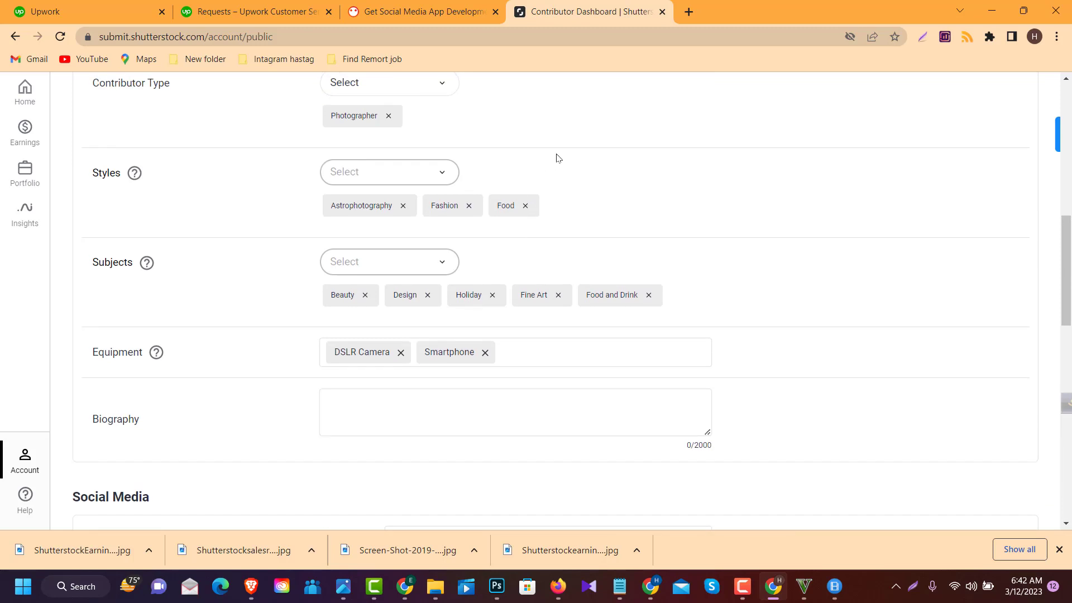
{"action": "scroll", "coordinate": [557, 158], "scroll_direction": "up", "scroll_amount": 5}
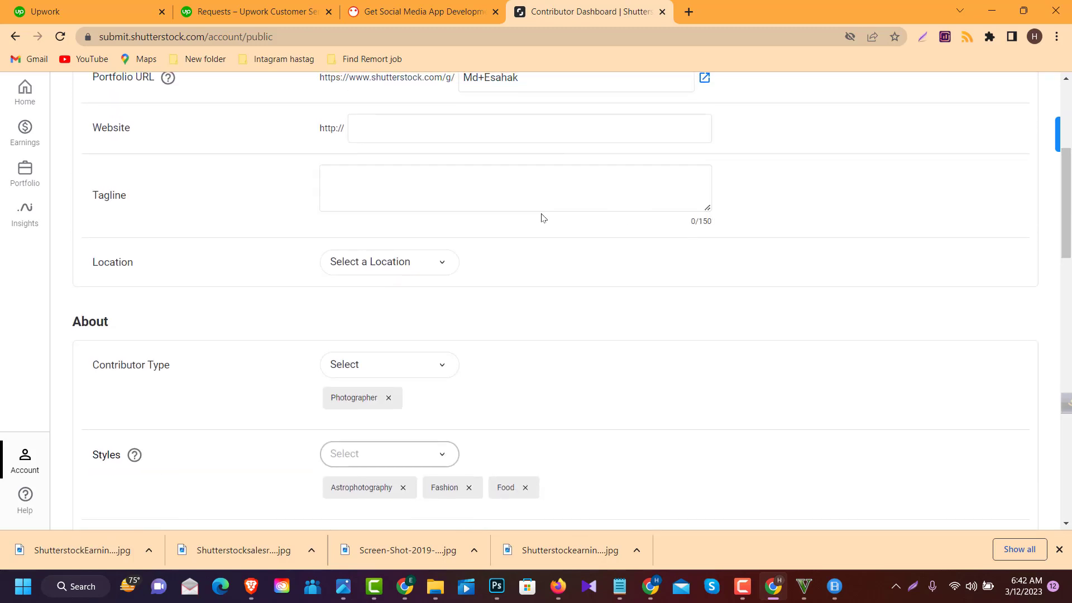
{"action": "scroll", "coordinate": [541, 217], "scroll_direction": "up", "scroll_amount": 5}
{"action": "scroll", "coordinate": [541, 217], "scroll_direction": "down", "scroll_amount": 15}
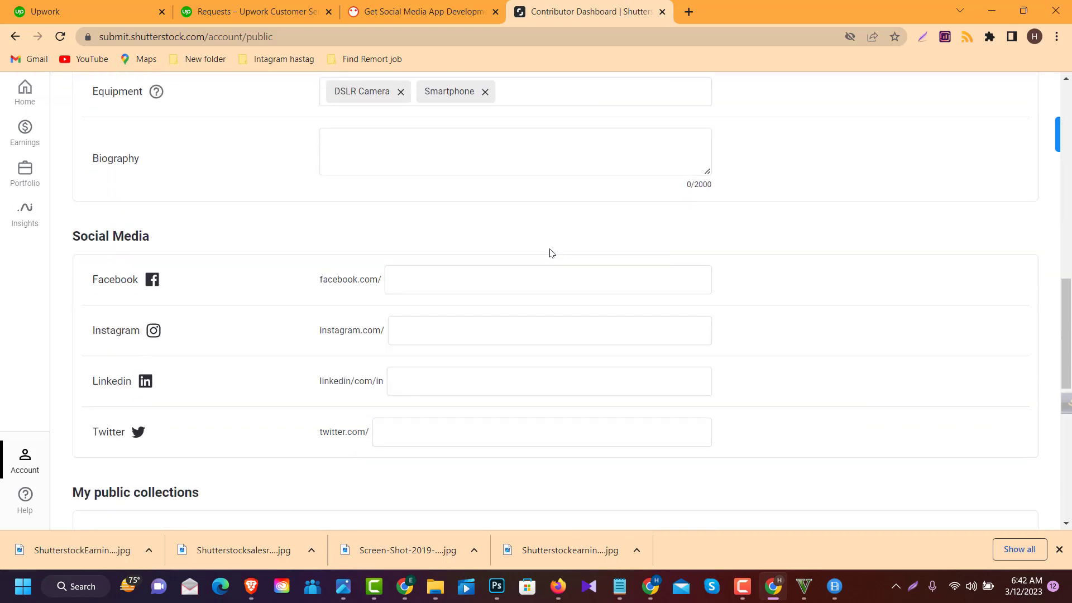
{"action": "scroll", "coordinate": [551, 253], "scroll_direction": "down", "scroll_amount": 8}
{"action": "left_click", "coordinate": [982, 241]}
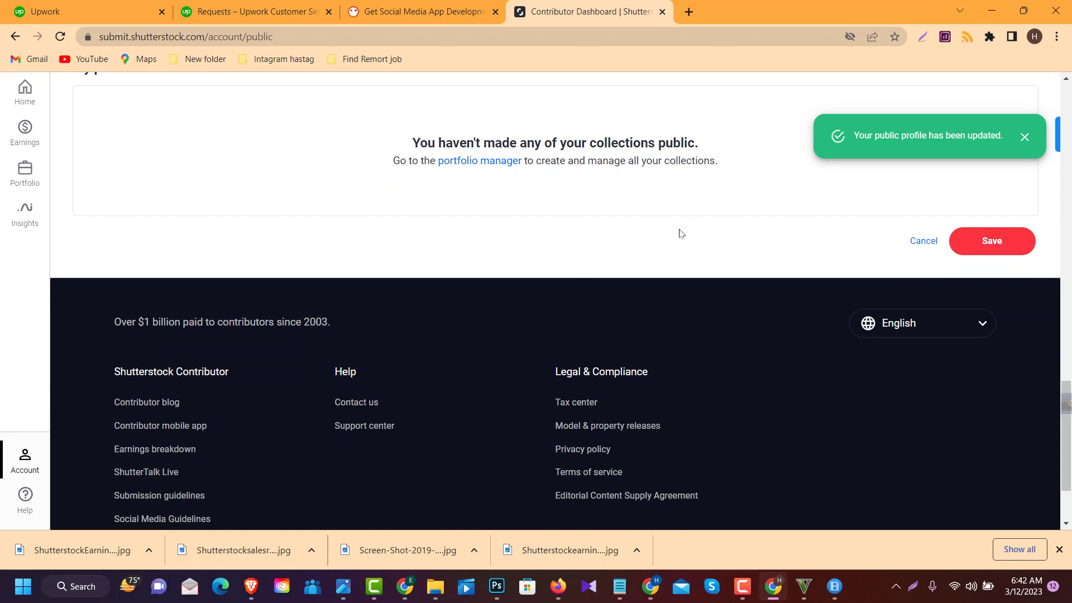
Return to the contributor home dashboard and look over the portfolio status and earnings sections
{"action": "scroll", "coordinate": [492, 215], "scroll_direction": "up", "scroll_amount": 15}
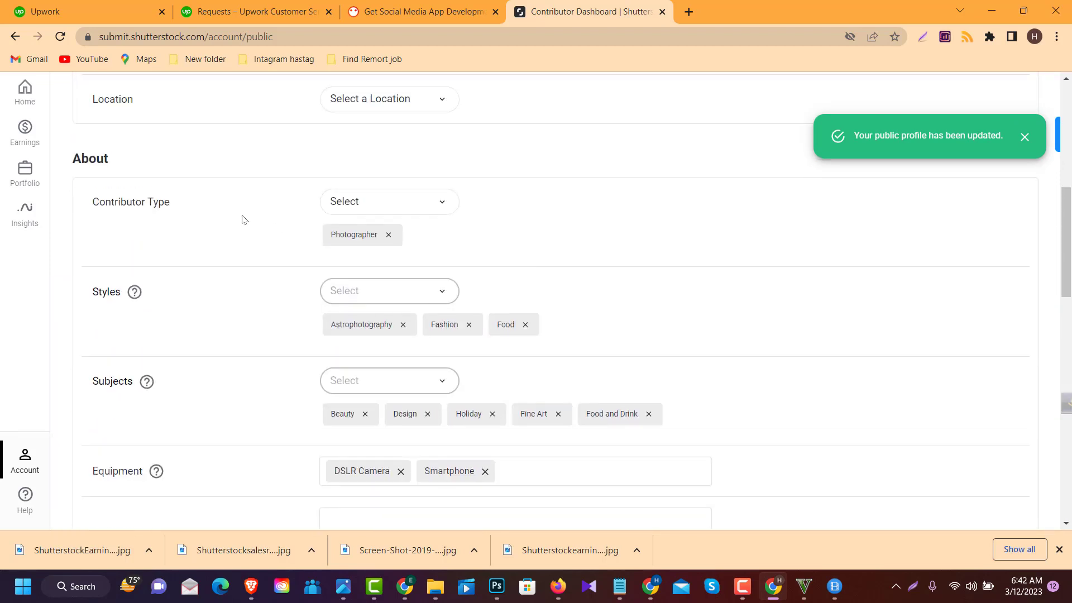
{"action": "scroll", "coordinate": [241, 219], "scroll_direction": "up", "scroll_amount": 2}
{"action": "left_click", "coordinate": [24, 89]}
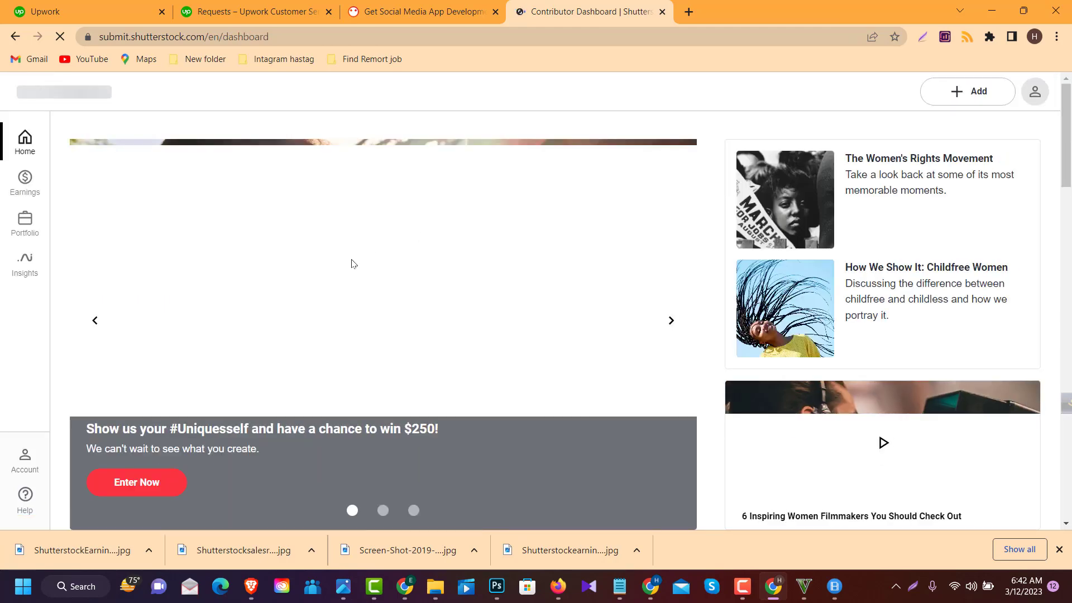
{"action": "scroll", "coordinate": [435, 270], "scroll_direction": "down", "scroll_amount": 5}
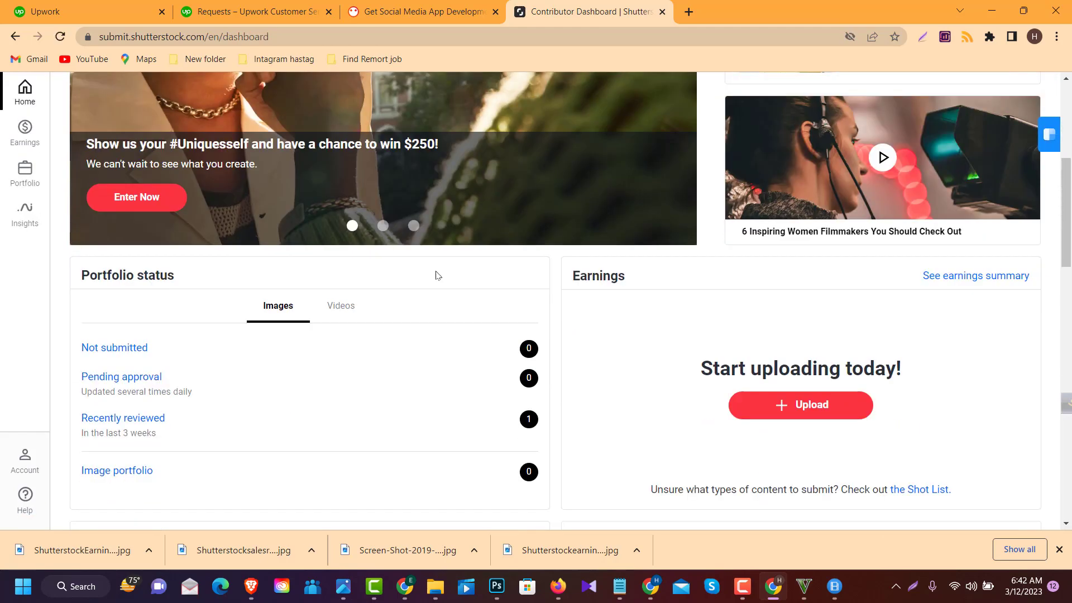
Start a new upload from the dashboard's earnings section, read the file requirements, and confirm readiness to upload
{"action": "scroll", "coordinate": [435, 275], "scroll_direction": "down", "scroll_amount": 1}
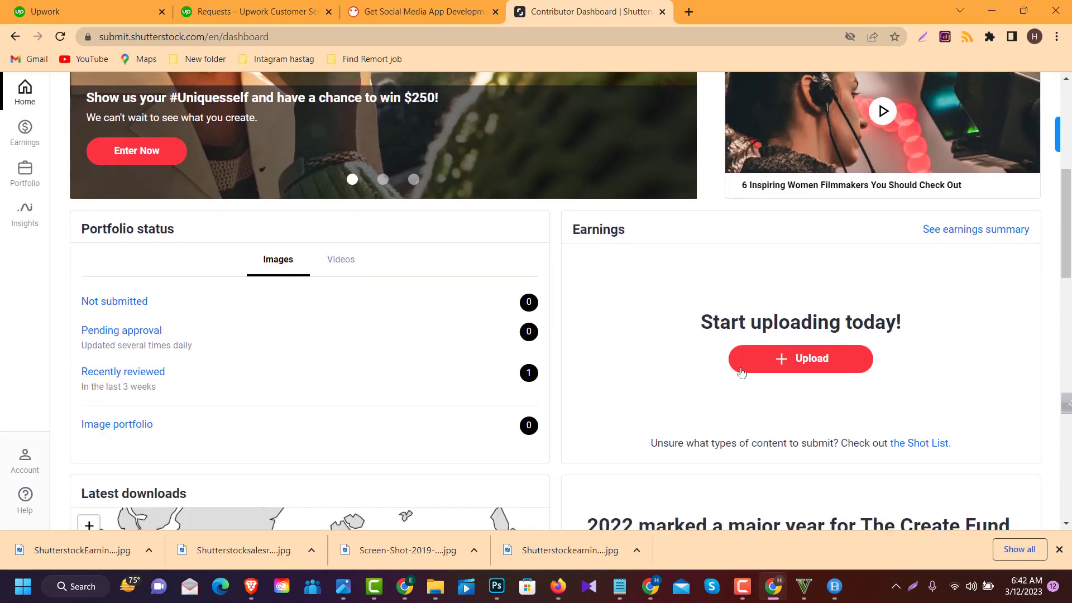
{"action": "scroll", "coordinate": [918, 355], "scroll_direction": "down", "scroll_amount": 1}
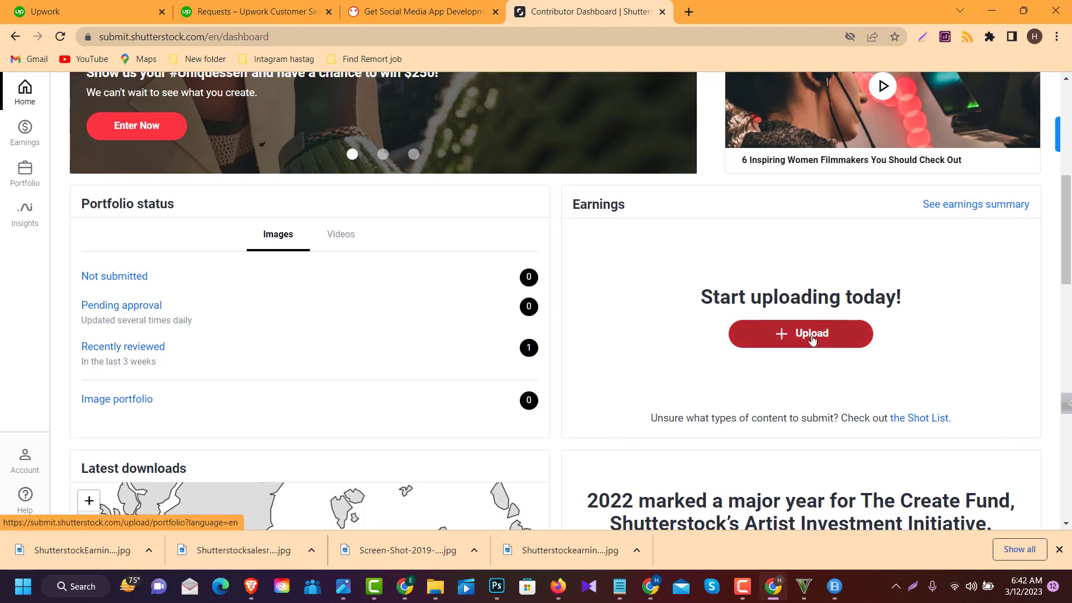
{"action": "left_click", "coordinate": [813, 338]}
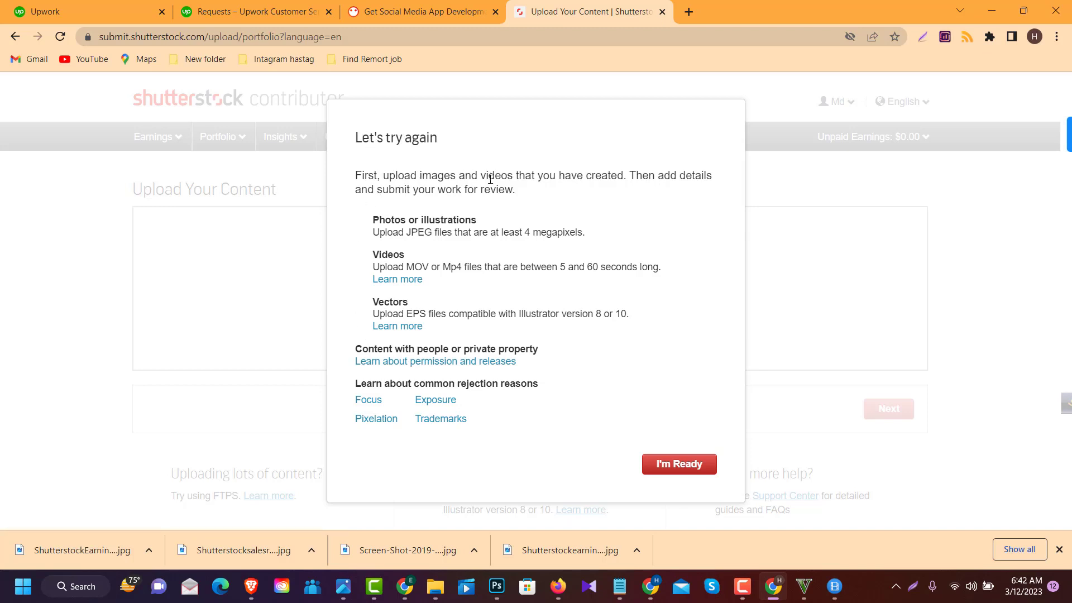
{"action": "left_click_drag", "start_coordinate": [363, 179], "coordinate": [575, 425]}
{"action": "left_click", "coordinate": [518, 235]}
{"action": "left_click_drag", "start_coordinate": [373, 221], "coordinate": [498, 220]}
{"action": "left_click", "coordinate": [556, 221]}
{"action": "left_click", "coordinate": [662, 470]}
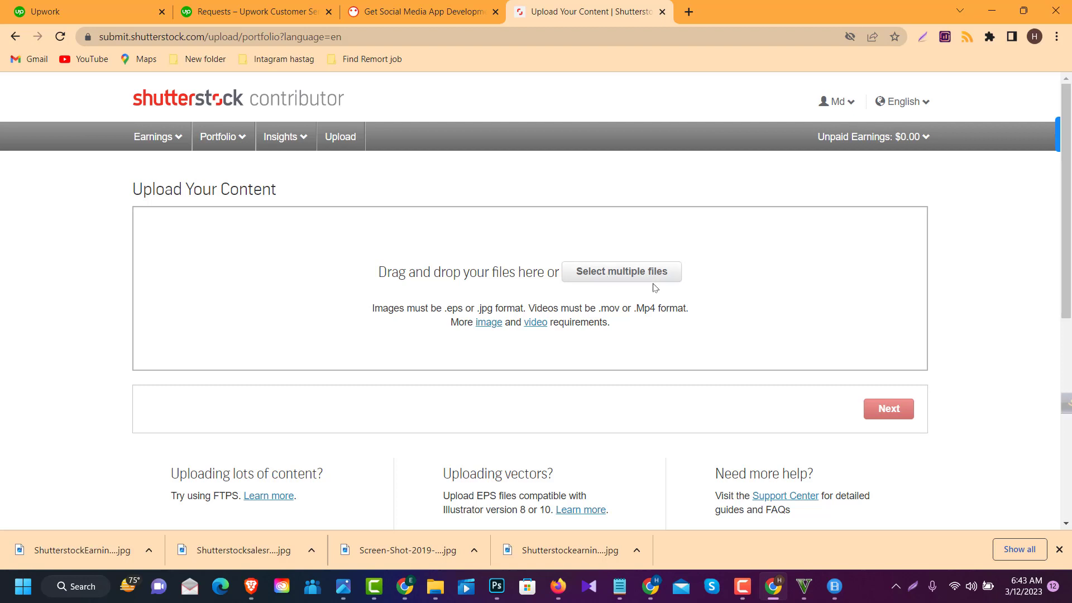
{"action": "left_click", "coordinate": [632, 277]}
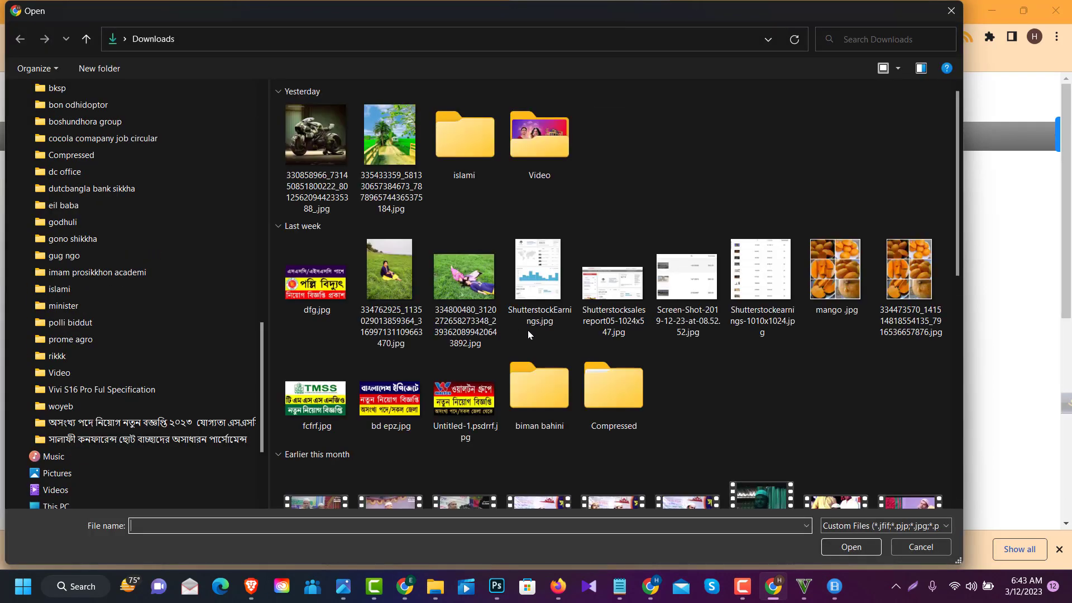
{"action": "left_click", "coordinate": [464, 150]}
{"action": "double_click", "coordinate": [464, 149]}
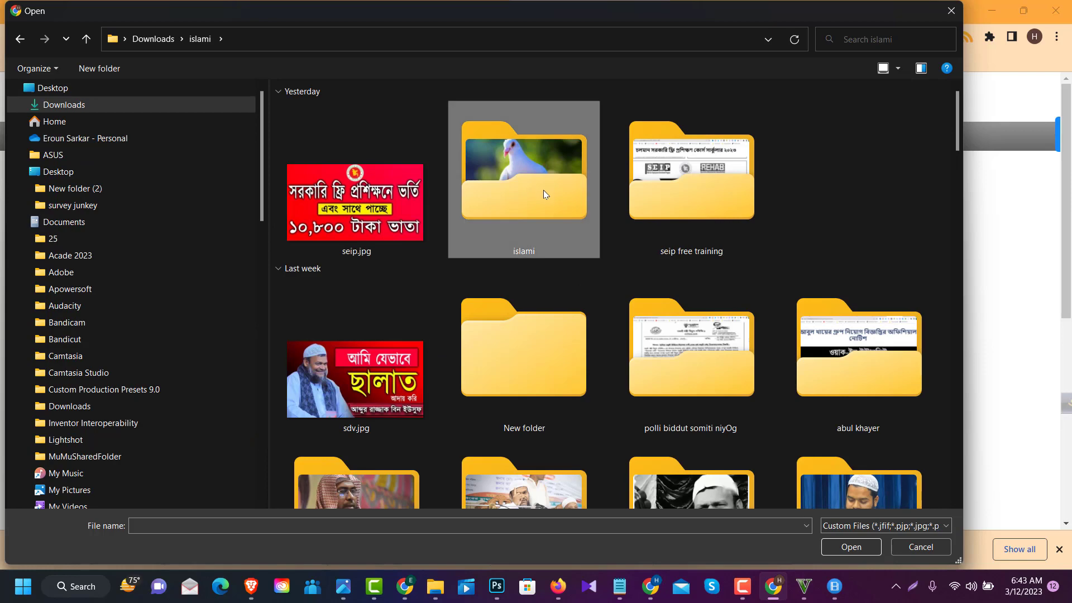
{"action": "double_click", "coordinate": [543, 190]}
{"action": "left_click", "coordinate": [388, 129]}
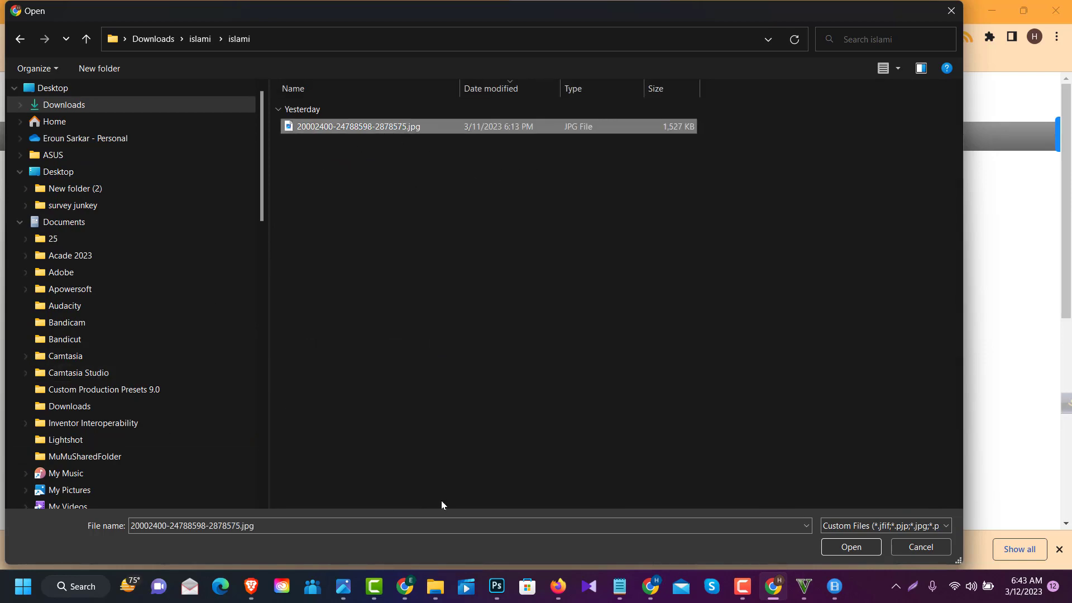
{"action": "left_click", "coordinate": [841, 550]}
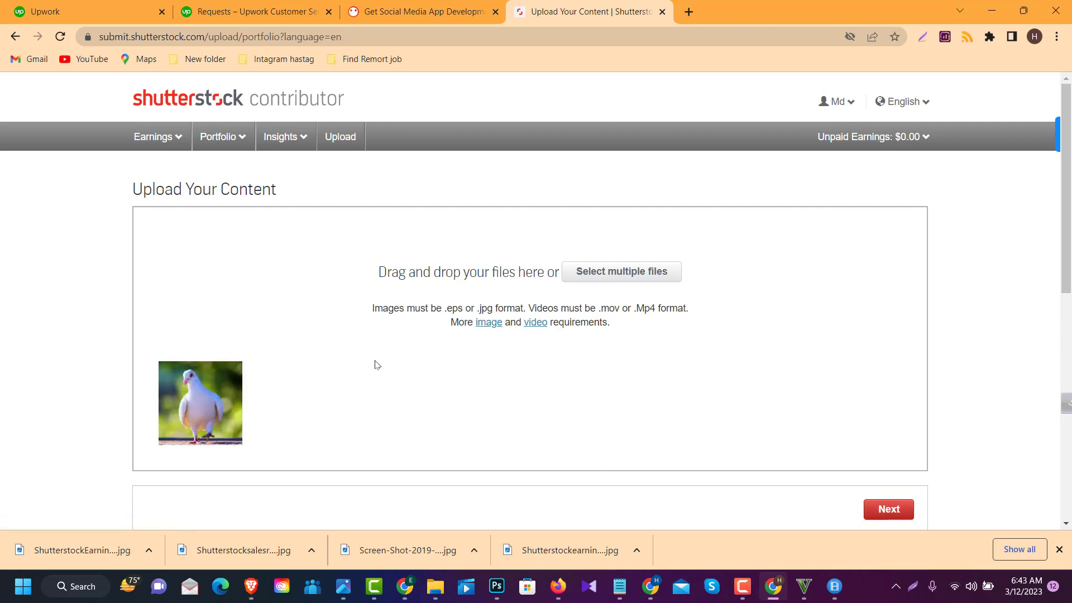
{"action": "left_click", "coordinate": [888, 509]}
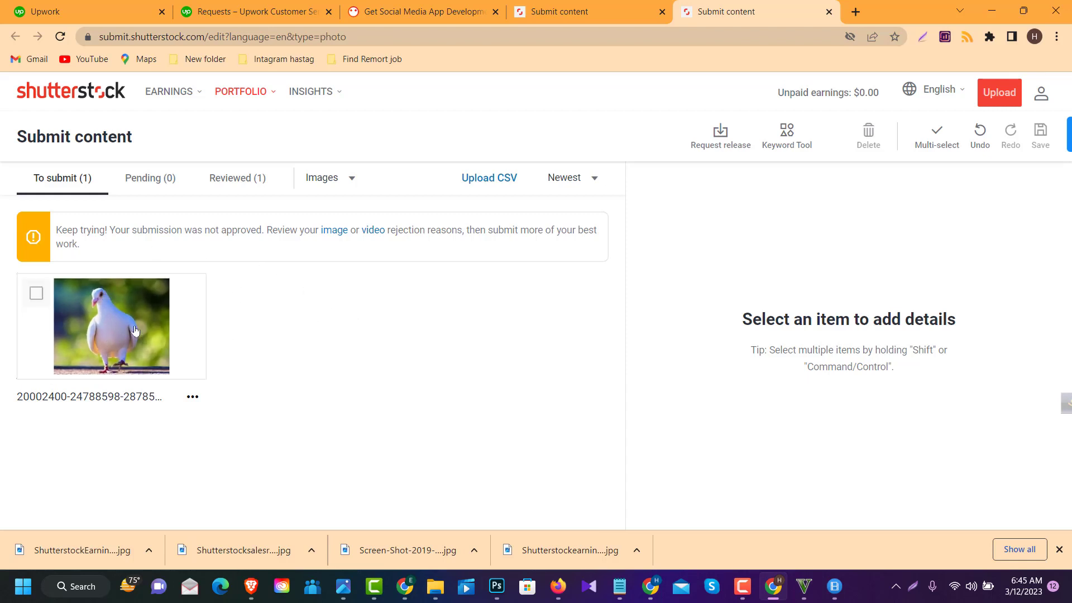
Select the uploaded pigeon image, review its image type and usage options, and leave the image type set to Photo
{"action": "left_click", "coordinate": [34, 296]}
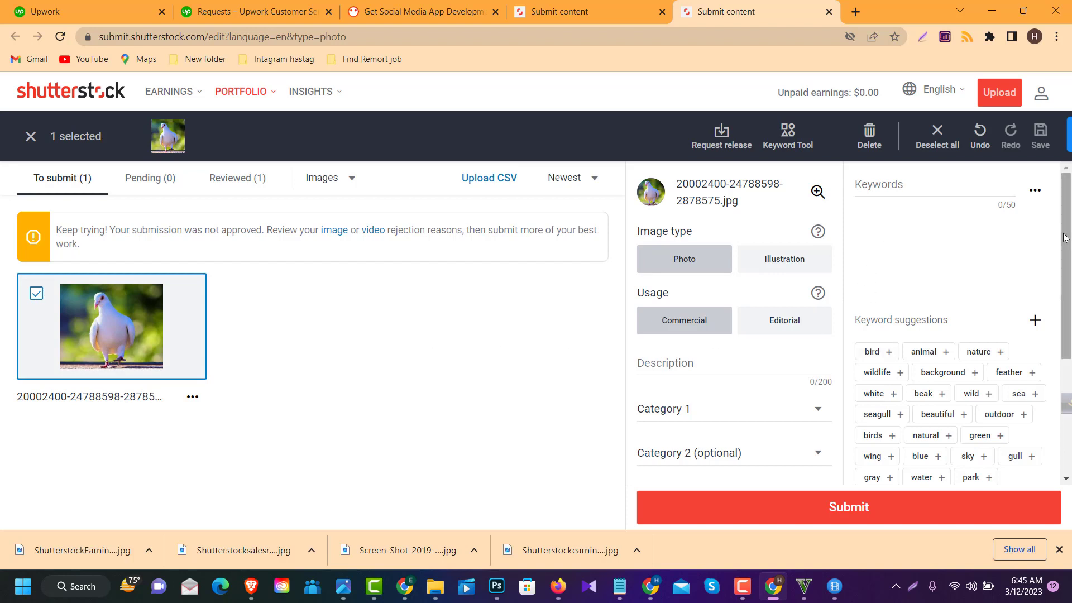
{"action": "left_click_drag", "start_coordinate": [1066, 237], "coordinate": [1067, 290]}
{"action": "scroll", "coordinate": [1066, 290], "scroll_direction": "up", "scroll_amount": 2}
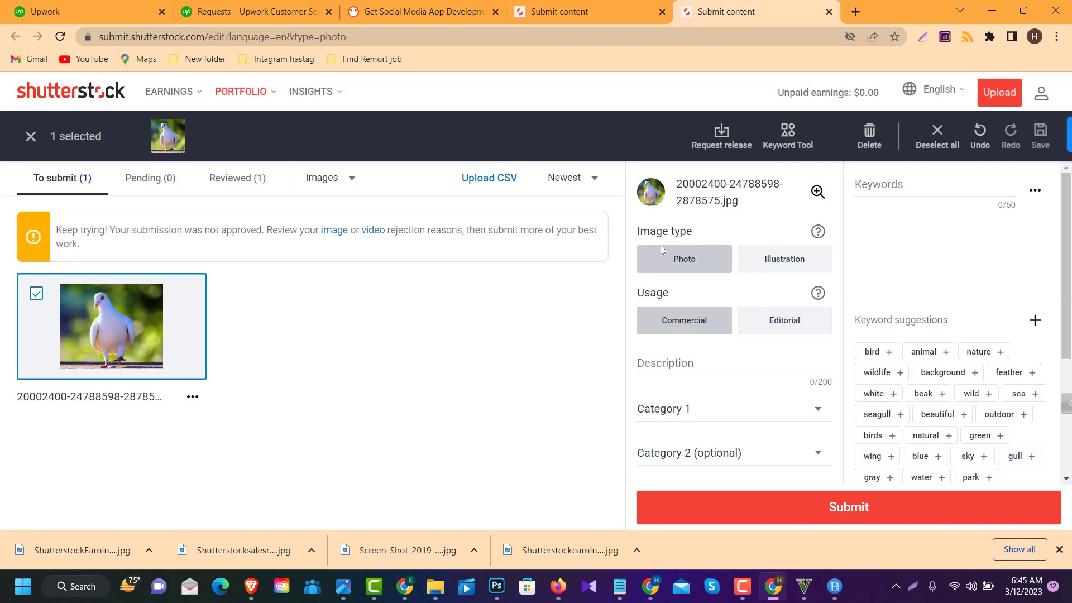
{"action": "left_click_drag", "start_coordinate": [652, 231], "coordinate": [696, 237]}
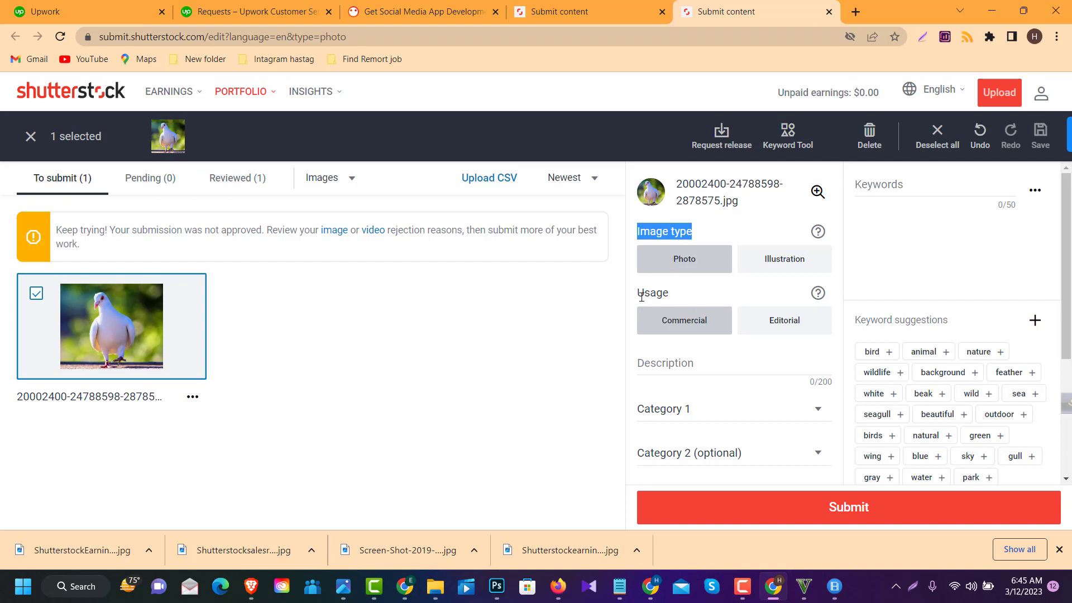
{"action": "left_click_drag", "start_coordinate": [641, 297], "coordinate": [701, 292]}
{"action": "left_click", "coordinate": [702, 291]}
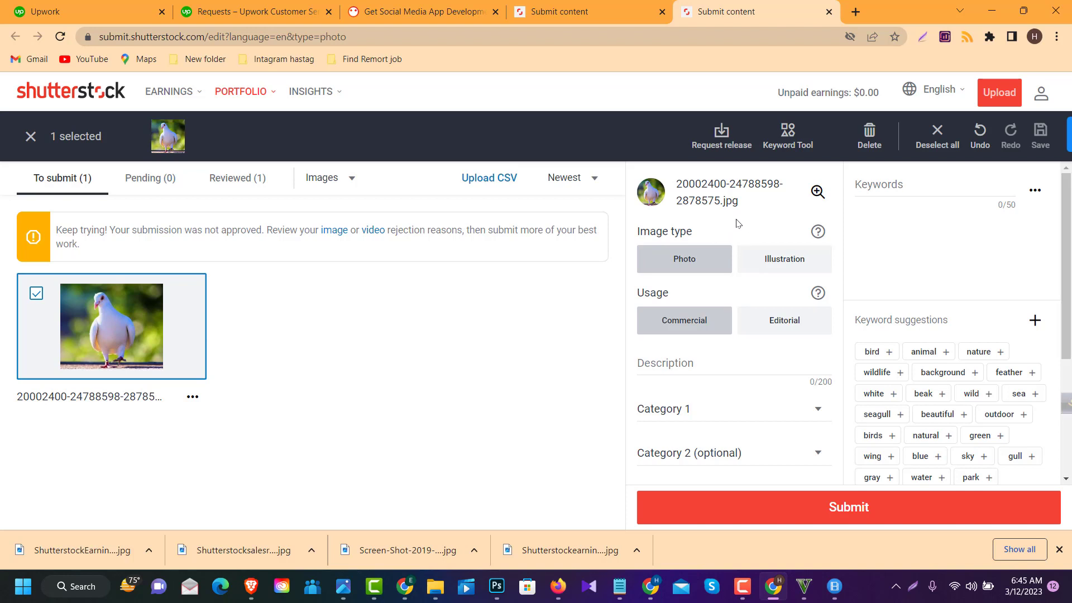
{"action": "left_click", "coordinate": [771, 251]}
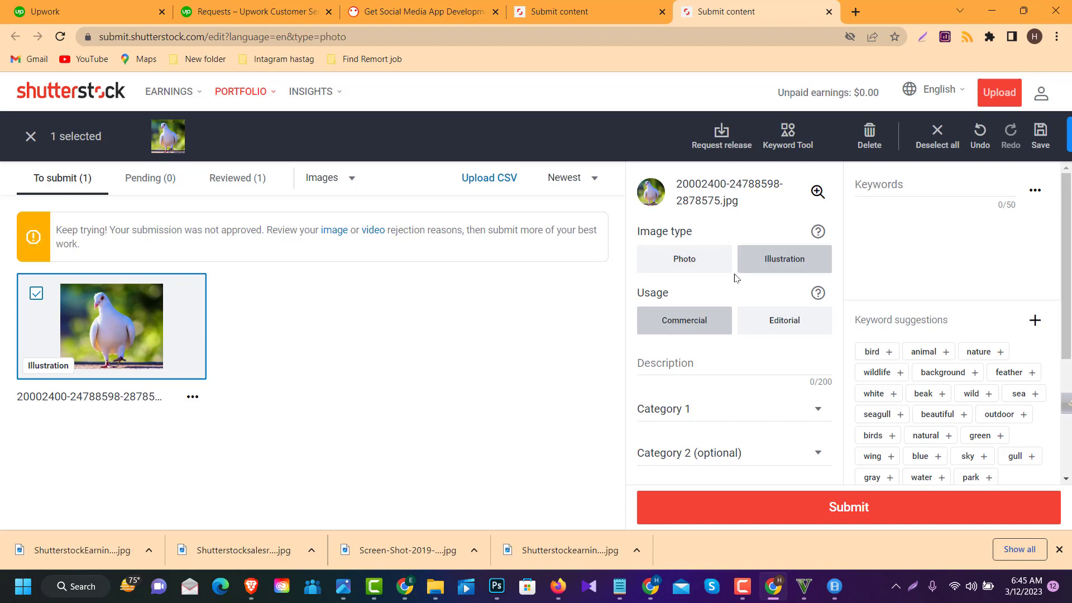
{"action": "left_click", "coordinate": [679, 261]}
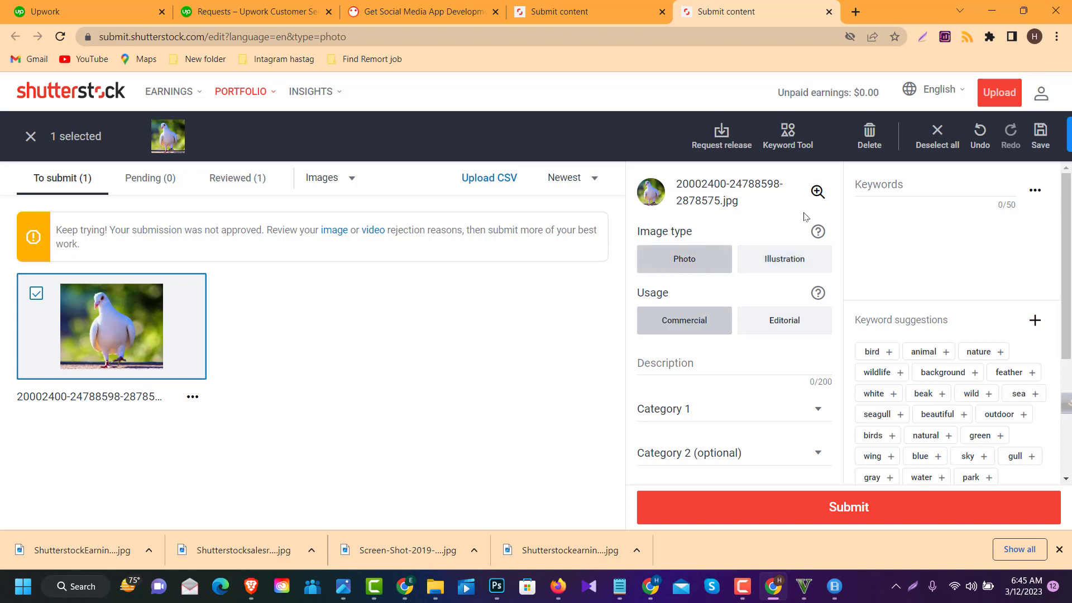
{"action": "scroll", "coordinate": [799, 408], "scroll_direction": "down", "scroll_amount": 2}
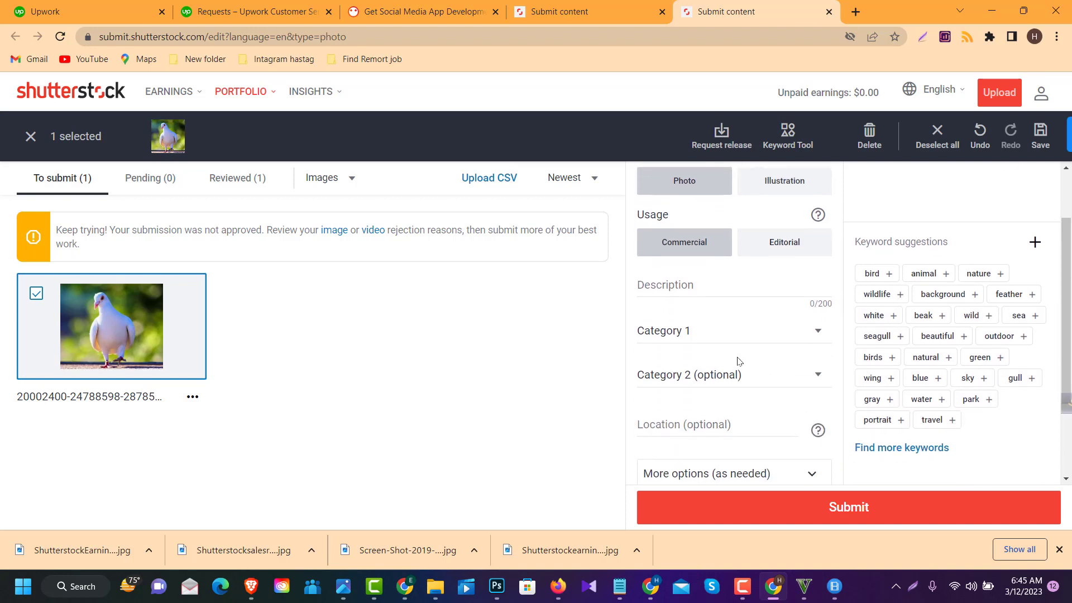
{"action": "left_click", "coordinate": [678, 279]}
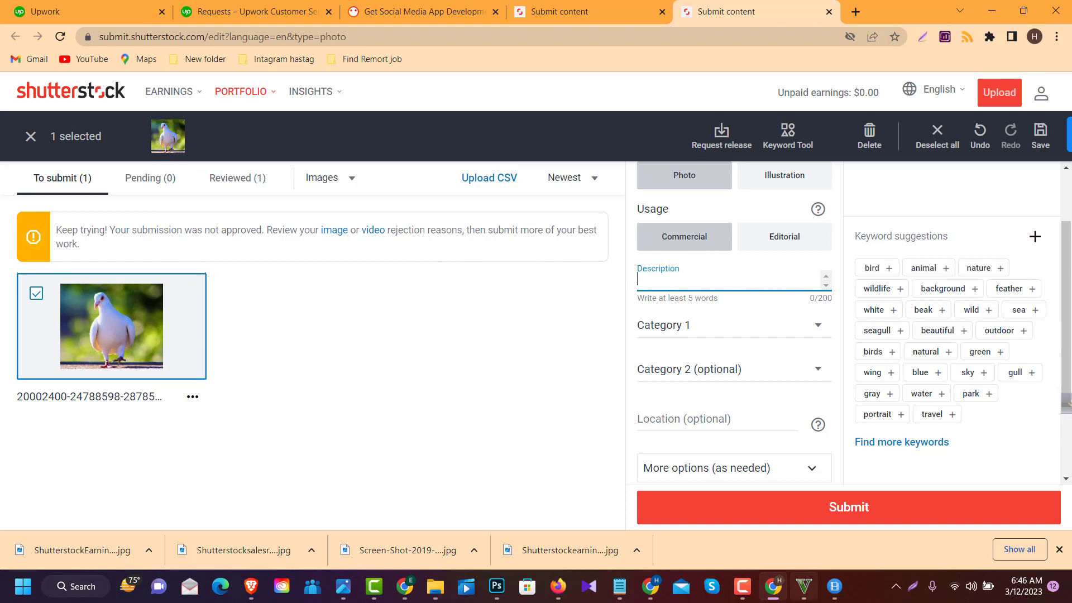
{"action": "type", "text": "fgv vjfyfhv f"}
{"action": "key", "text": "BackSpace"}
{"action": "key", "text": "BackSpace"}
{"action": "key", "text": "BackSpace"}
{"action": "key", "text": "BackSpace"}
{"action": "key", "text": "BackSpace"}
{"action": "key", "text": "BackSpace"}
{"action": "key", "text": "BackSpace"}
{"action": "key", "text": "BackSpace"}
{"action": "key", "text": "BackSpace"}
{"action": "key", "text": "BackSpace"}
{"action": "key", "text": "BackSpace"}
{"action": "key", "text": "BackSpace"}
{"action": "key", "text": "BackSpace"}
{"action": "key", "text": "BackSpace"}
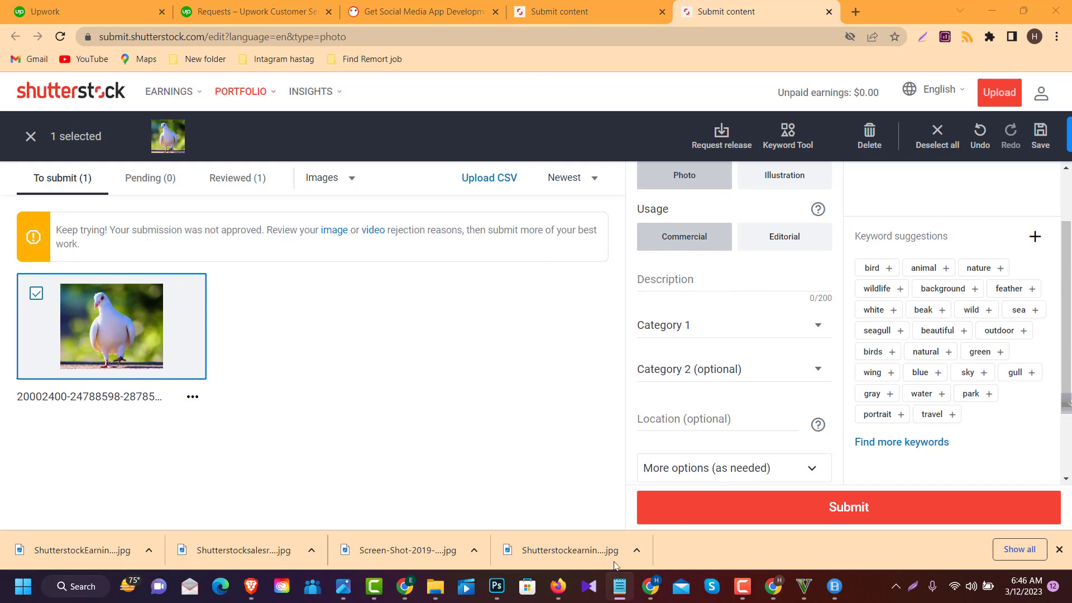
Switch to Notepad, copy the whole white pigeon text, and paste it into the image's description in the browser
{"action": "left_click", "coordinate": [620, 586]}
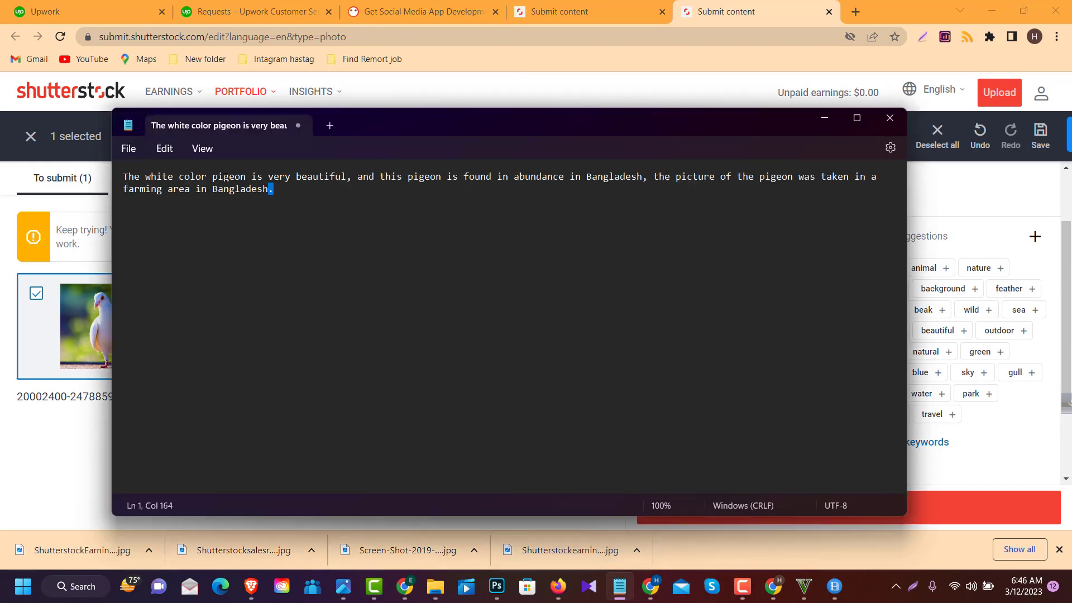
{"action": "key", "text": "ctrl+a"}
{"action": "key", "text": "ctrl+c"}
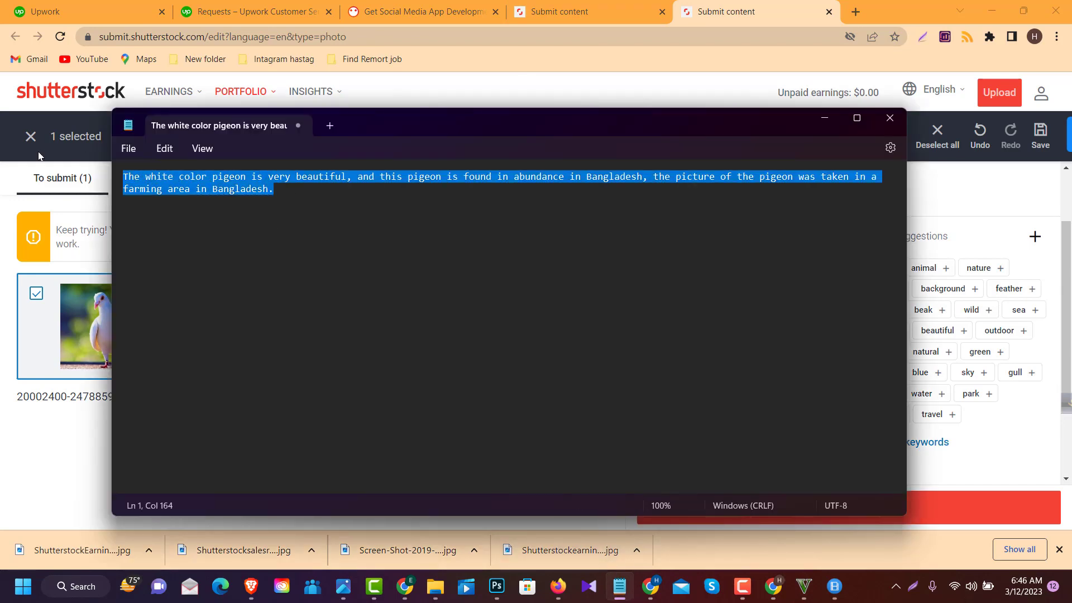
{"action": "left_click", "coordinate": [824, 118]}
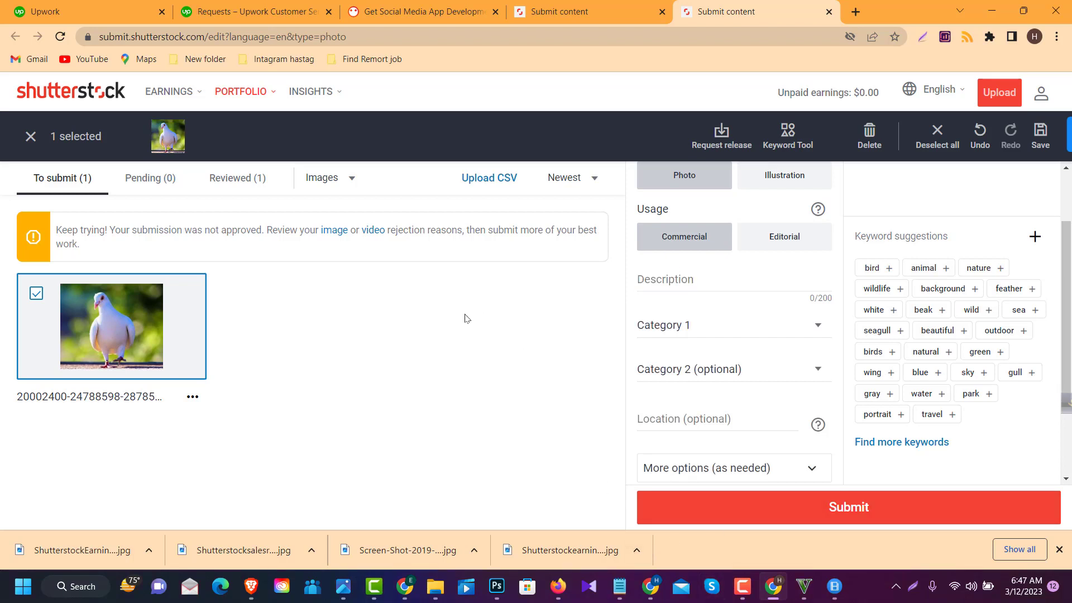
{"action": "left_click", "coordinate": [698, 282]}
{"action": "key", "text": "ctrl+v"}
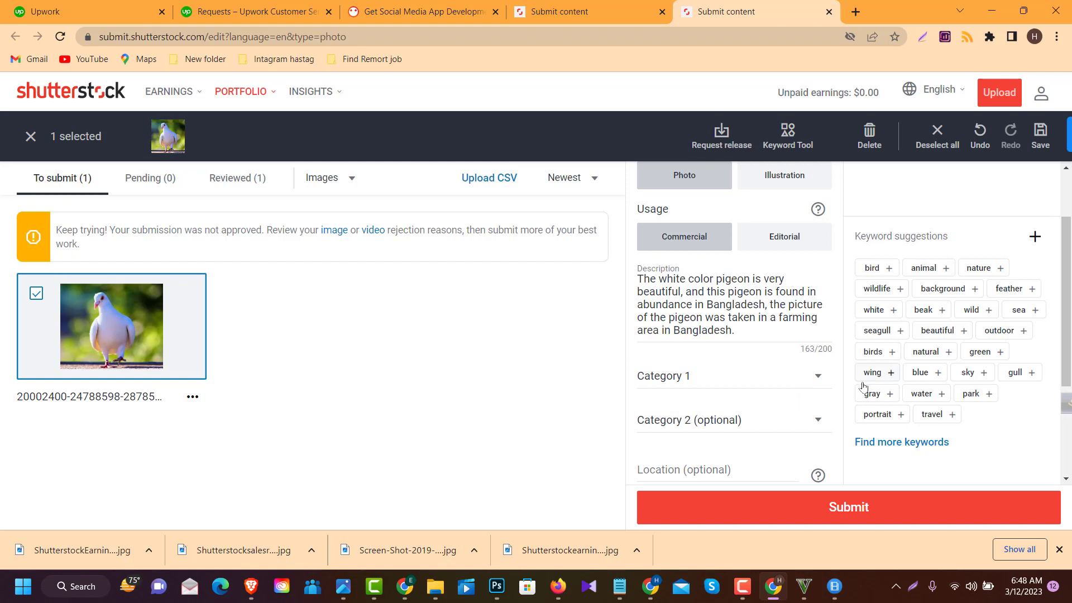
Set the image's Category 1 to Nature and Category 2 to Animals/Wildlife
{"action": "left_click", "coordinate": [823, 382]}
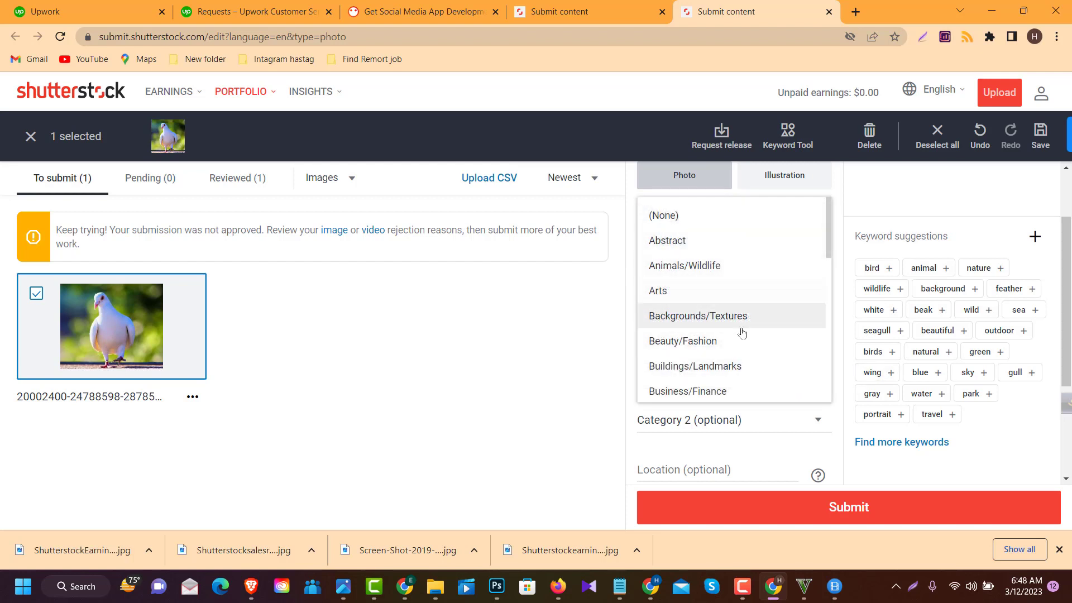
{"action": "mouse_move", "coordinate": [828, 241]}
{"action": "left_mouse_down"}
{"action": "mouse_move", "coordinate": [829, 322]}
{"action": "mouse_move", "coordinate": [846, 328]}
{"action": "left_mouse_up"}
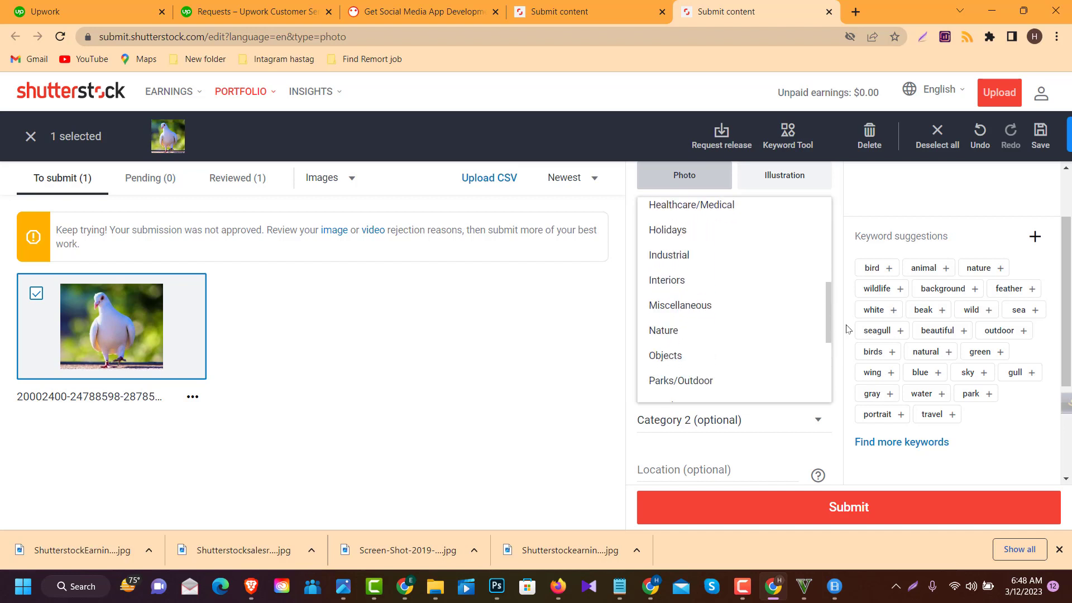
{"action": "left_click", "coordinate": [692, 327]}
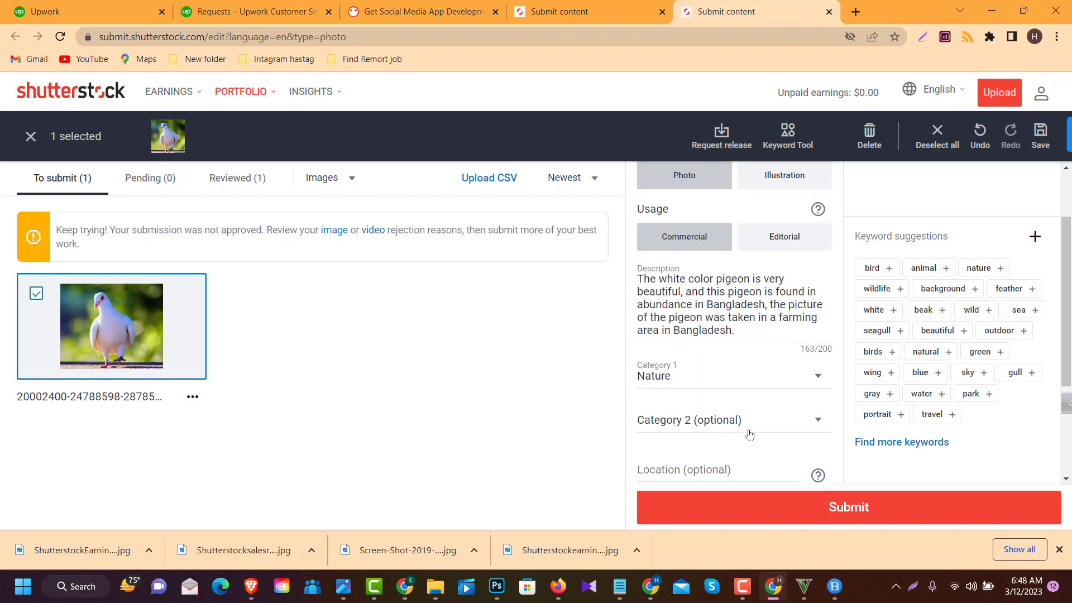
{"action": "scroll", "coordinate": [791, 421], "scroll_direction": "down", "scroll_amount": 2}
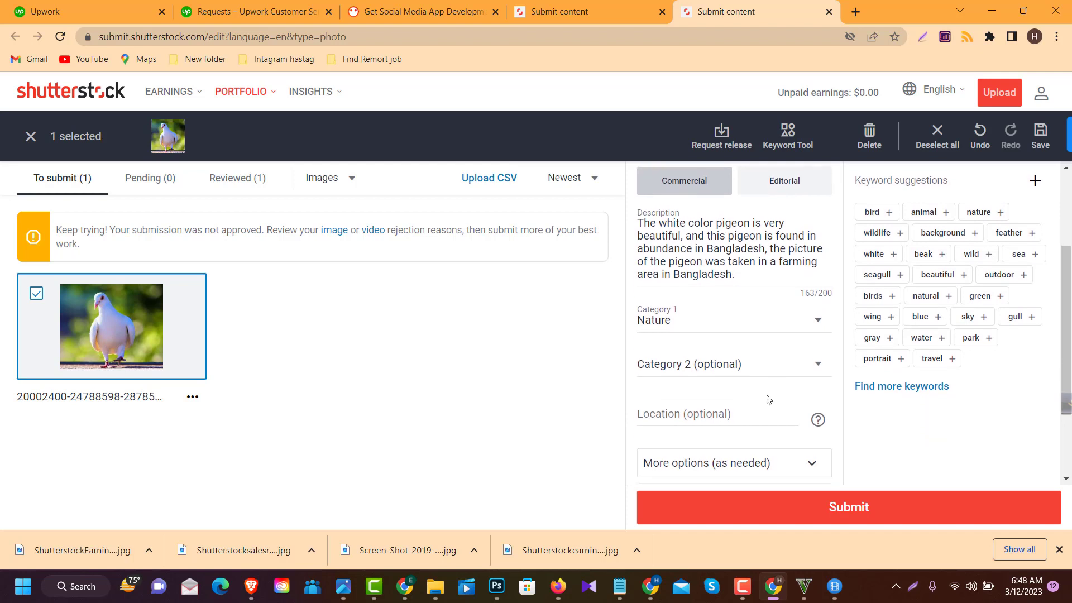
{"action": "left_click", "coordinate": [815, 348]}
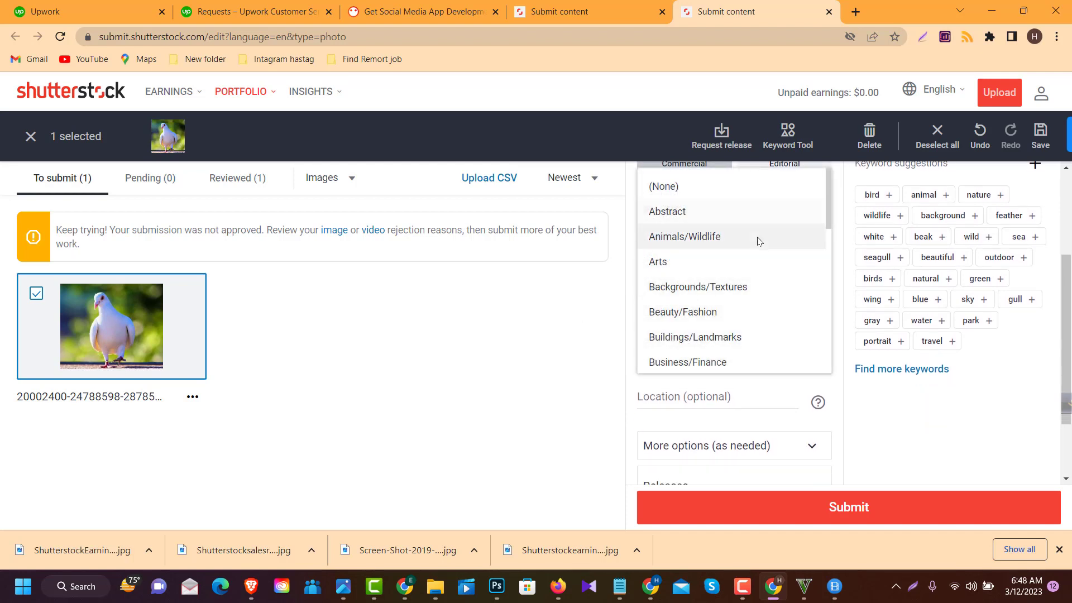
{"action": "left_click", "coordinate": [719, 235]}
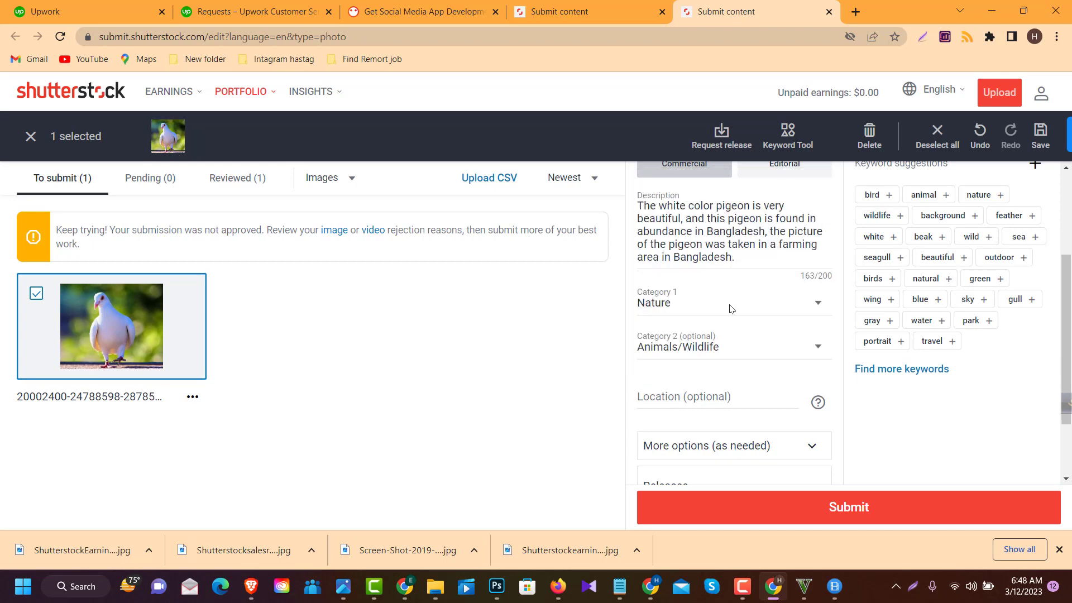
Look over the reviewer note choices in the image's additional options and flag the image as mature content
{"action": "scroll", "coordinate": [735, 304], "scroll_direction": "down", "scroll_amount": 1}
{"action": "scroll", "coordinate": [737, 302], "scroll_direction": "down", "scroll_amount": 2}
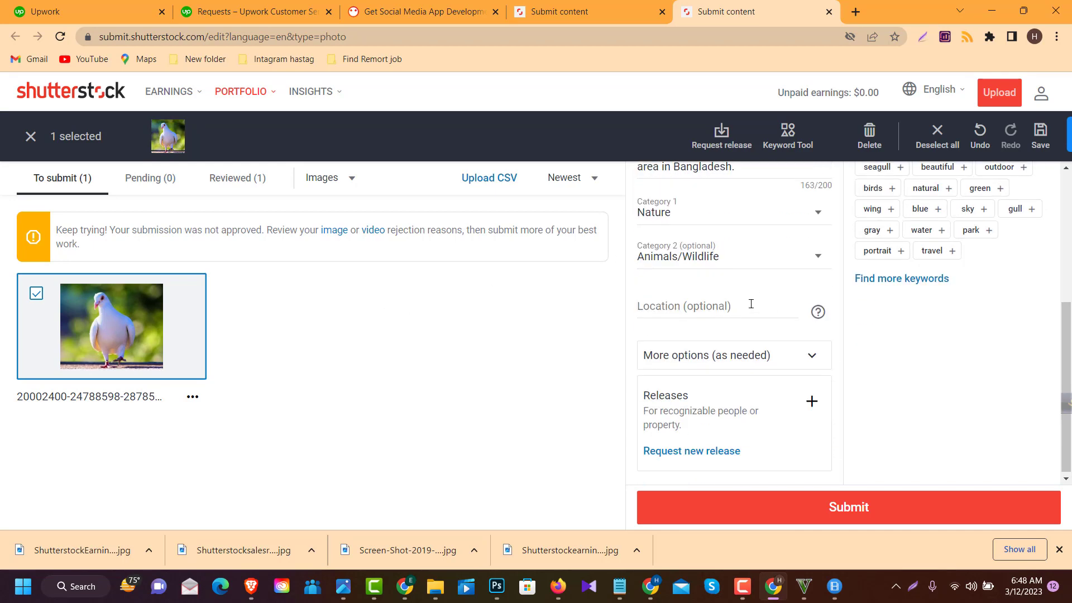
{"action": "left_click", "coordinate": [726, 355]}
{"action": "scroll", "coordinate": [726, 335], "scroll_direction": "down", "scroll_amount": 1}
{"action": "left_click", "coordinate": [657, 351]}
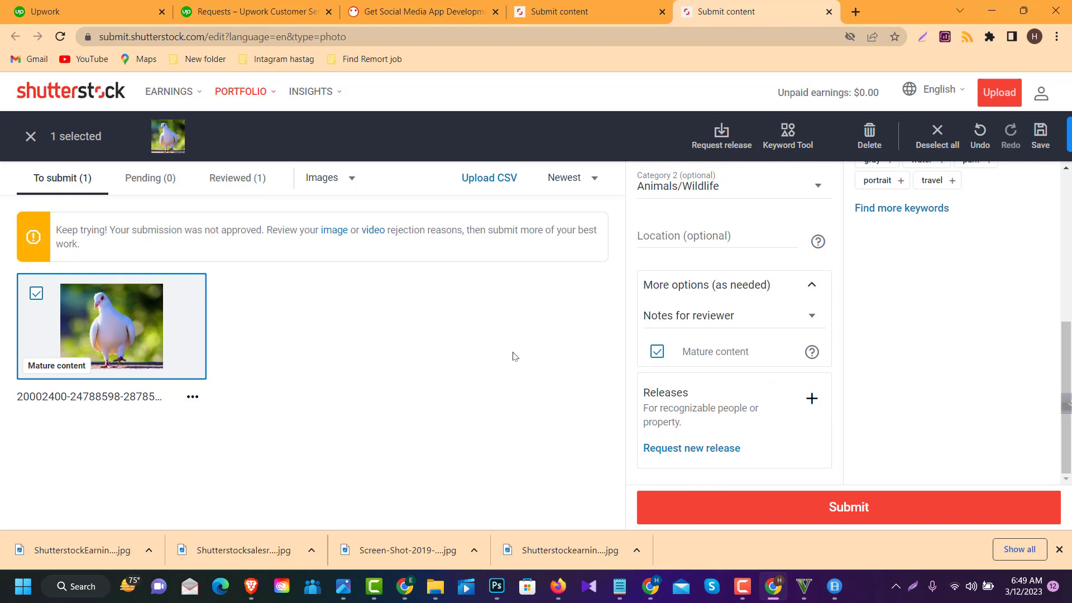
{"action": "left_click", "coordinate": [654, 354]}
{"action": "left_click", "coordinate": [820, 318]}
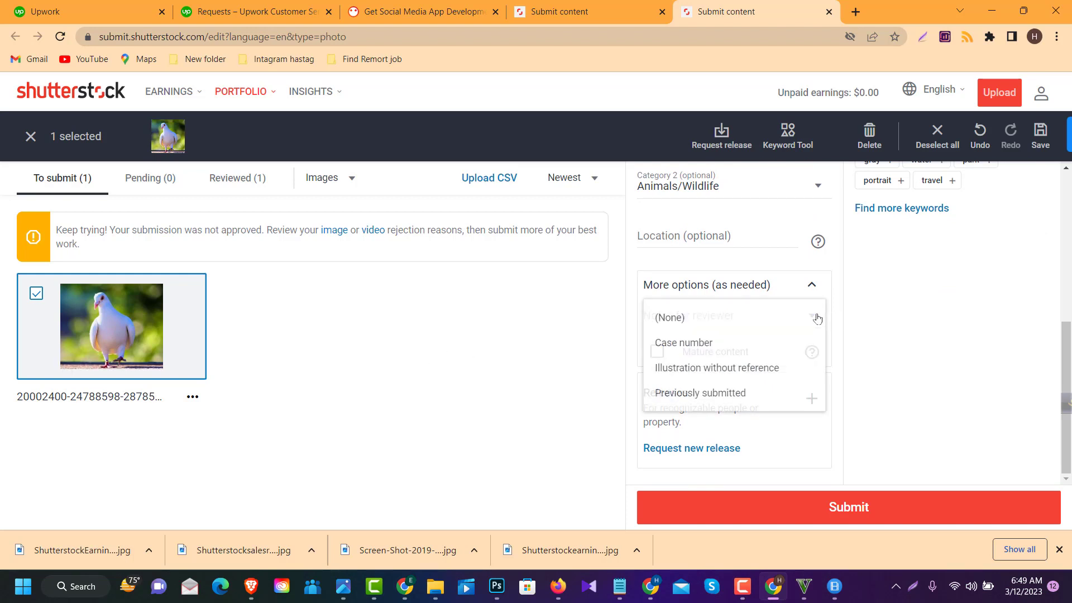
{"action": "left_click", "coordinate": [890, 308]}
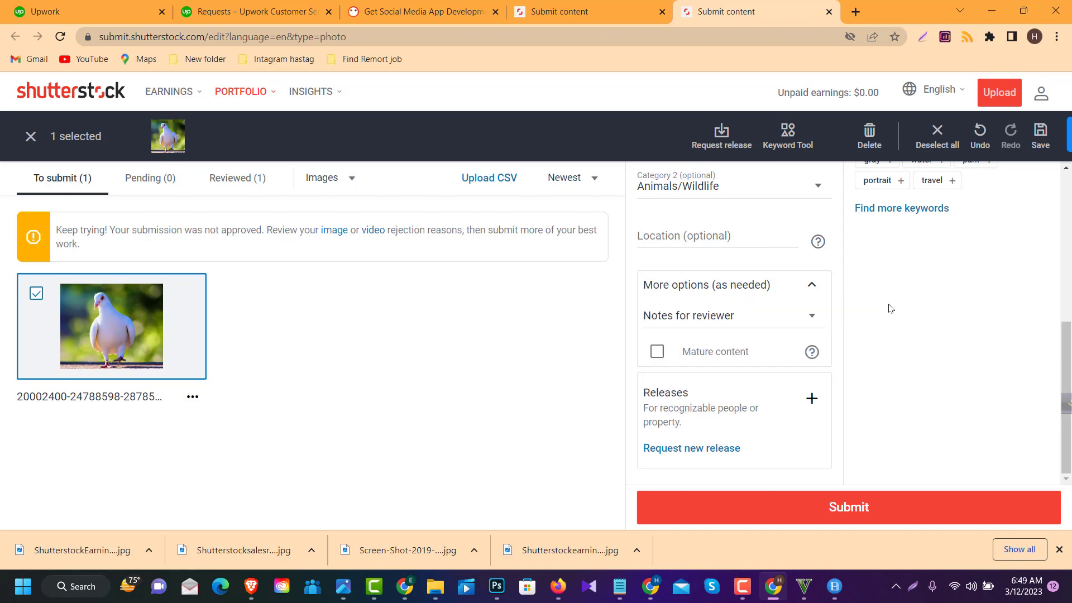
{"action": "left_click", "coordinate": [809, 290]}
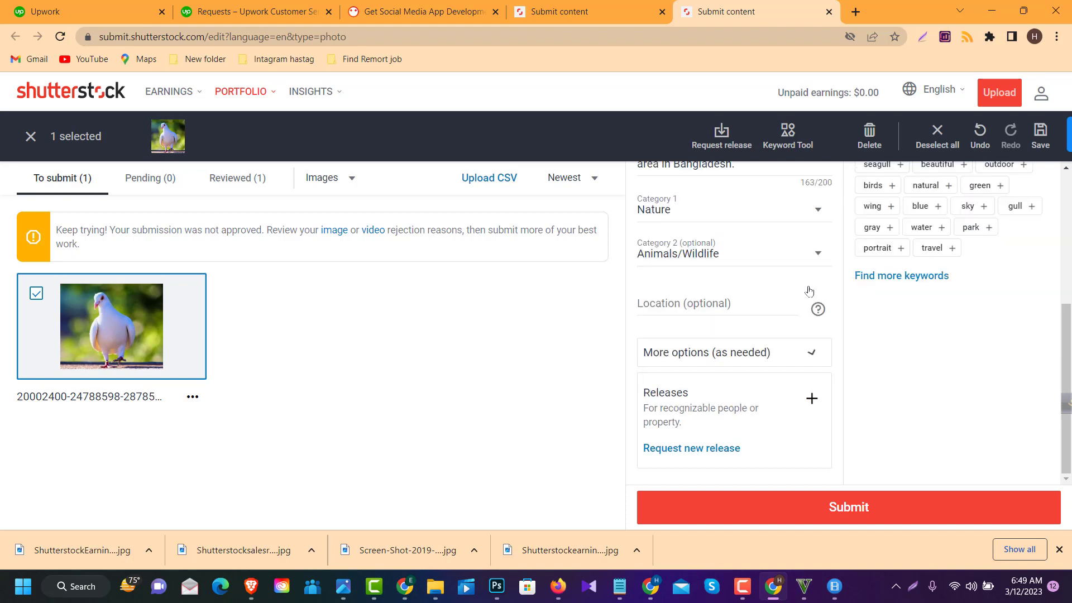
{"action": "left_click", "coordinate": [813, 351]}
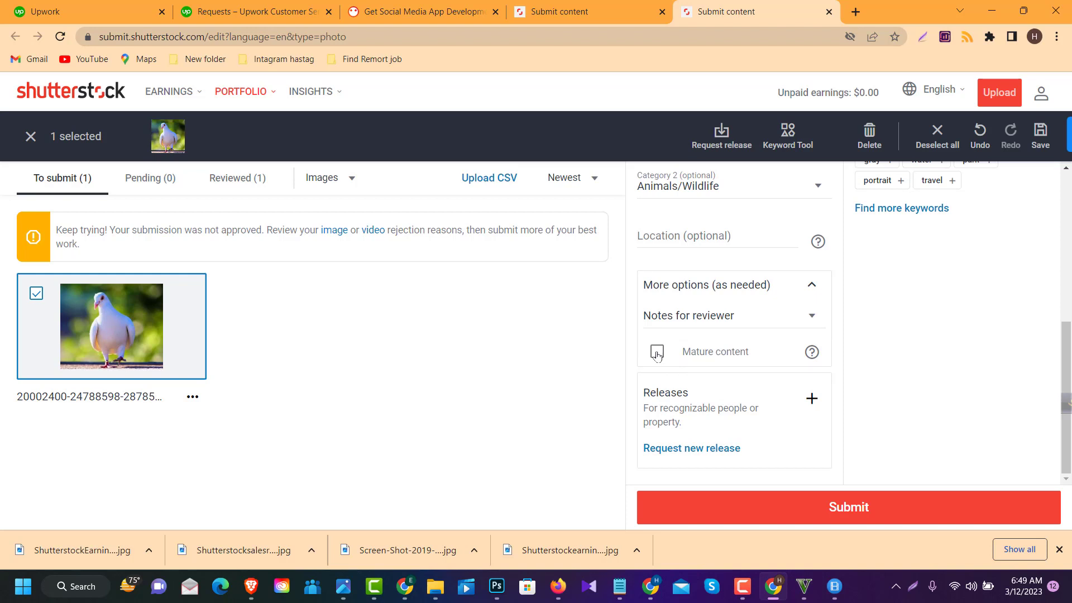
{"action": "left_click", "coordinate": [656, 353]}
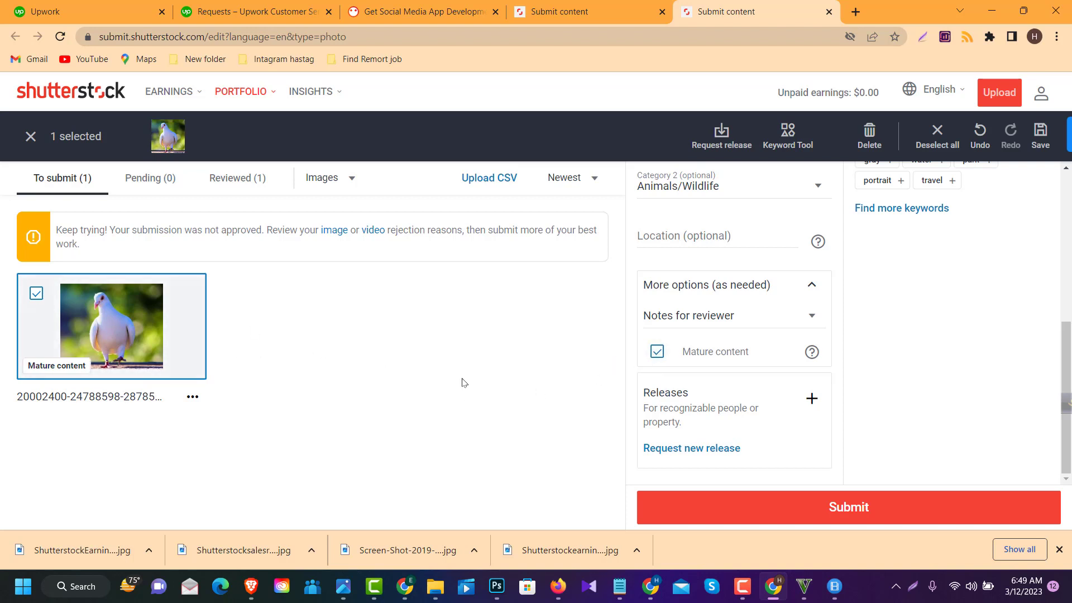
Remove the image's mature content flag and add the suggested keywords bird, animal, nature, wildlife, background and beautiful
{"action": "left_click", "coordinate": [657, 353]}
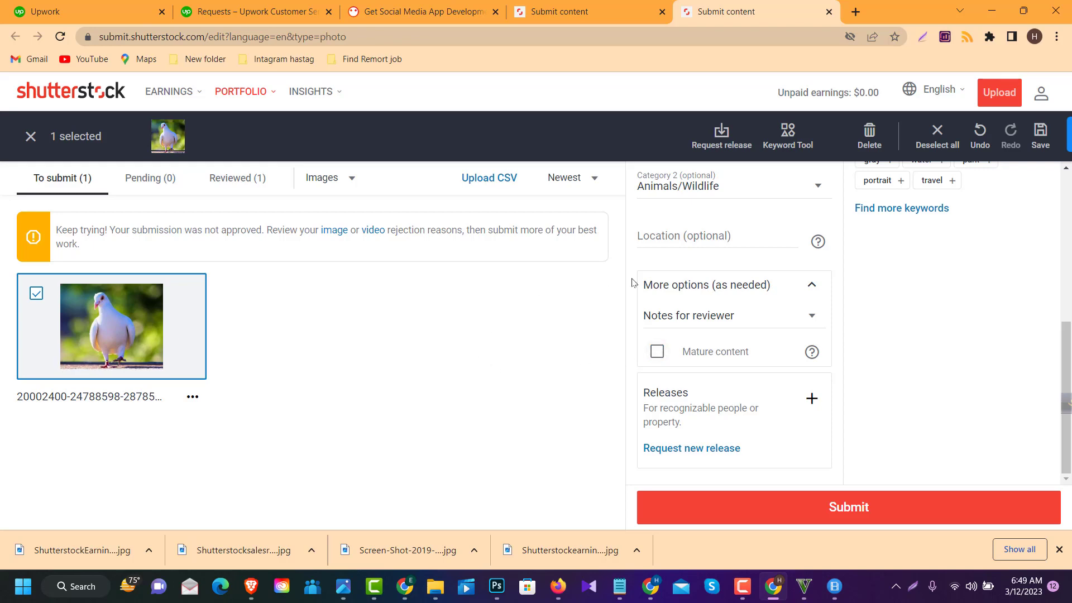
{"action": "scroll", "coordinate": [828, 347], "scroll_direction": "up", "scroll_amount": 2}
{"action": "scroll", "coordinate": [939, 336], "scroll_direction": "up", "scroll_amount": 4}
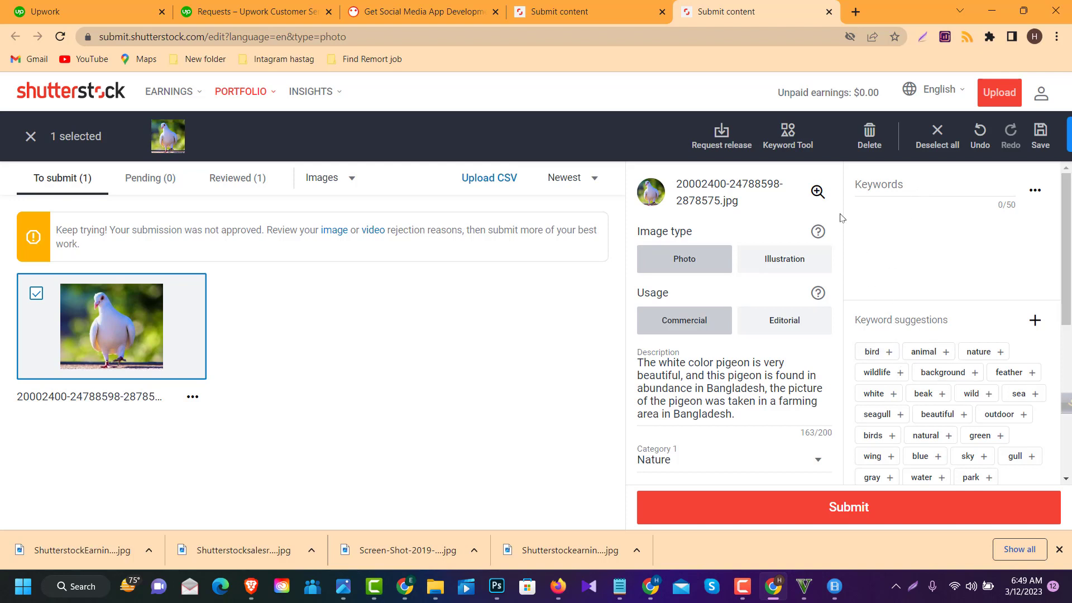
{"action": "left_click", "coordinate": [889, 353]}
{"action": "left_click", "coordinate": [897, 352]}
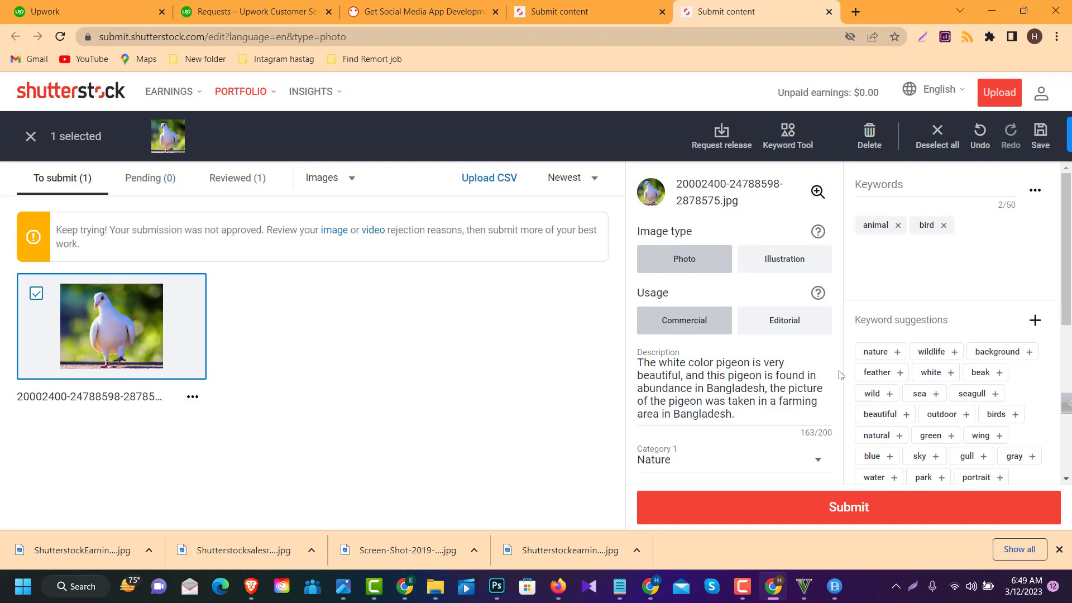
{"action": "left_click", "coordinate": [895, 353]}
{"action": "left_click", "coordinate": [874, 351]}
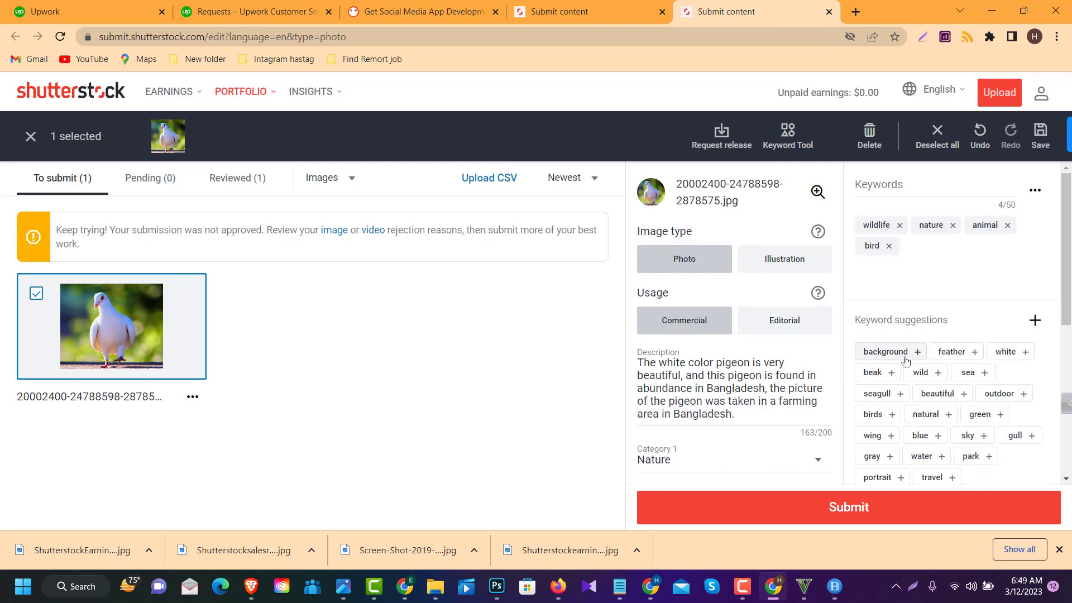
{"action": "left_click", "coordinate": [885, 351]}
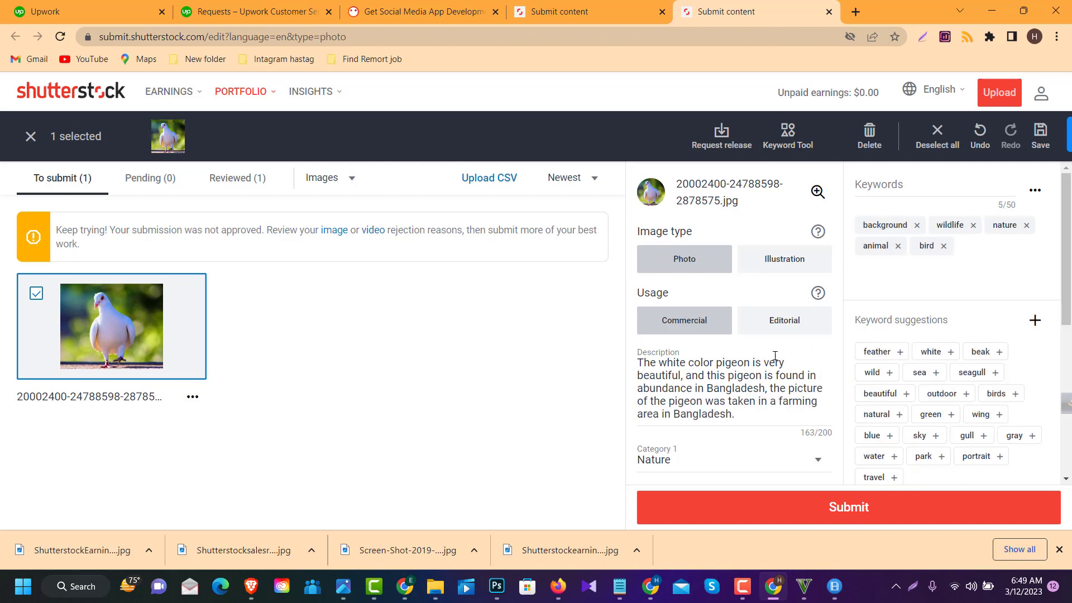
{"action": "left_click", "coordinate": [905, 394]}
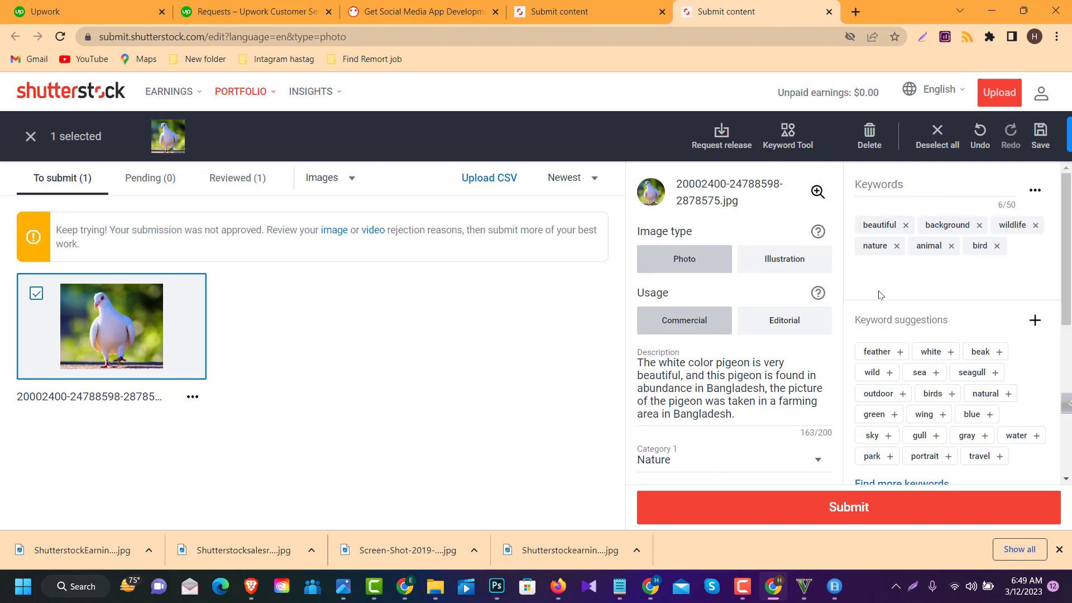
Add the suggested keywords gray and park to the pigeon image and submit it for review
{"action": "scroll", "coordinate": [914, 425], "scroll_direction": "down", "scroll_amount": 3}
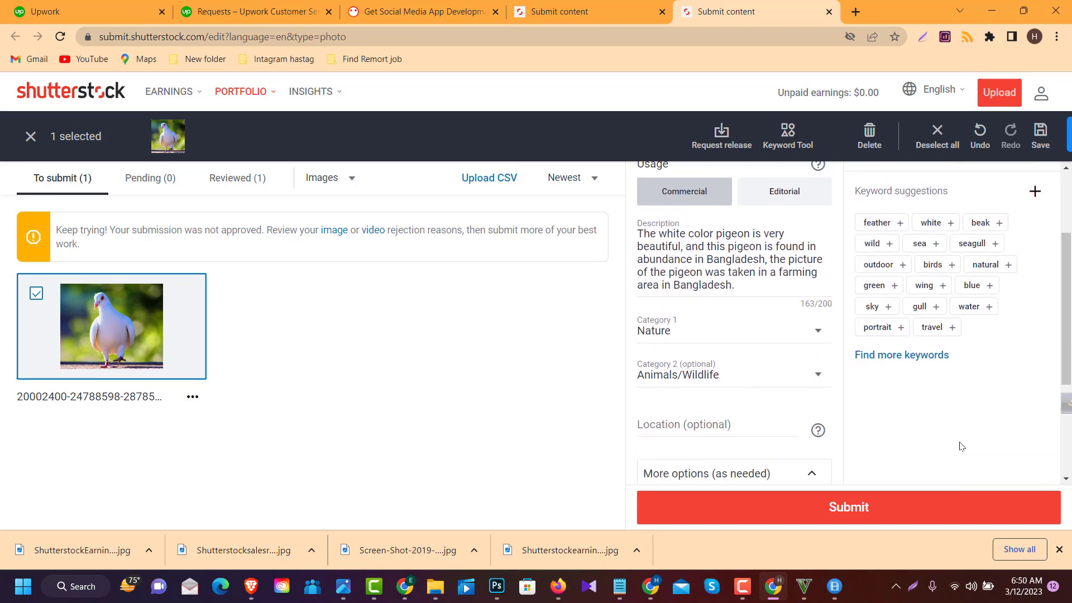
{"action": "scroll", "coordinate": [913, 426], "scroll_direction": "down", "scroll_amount": 3}
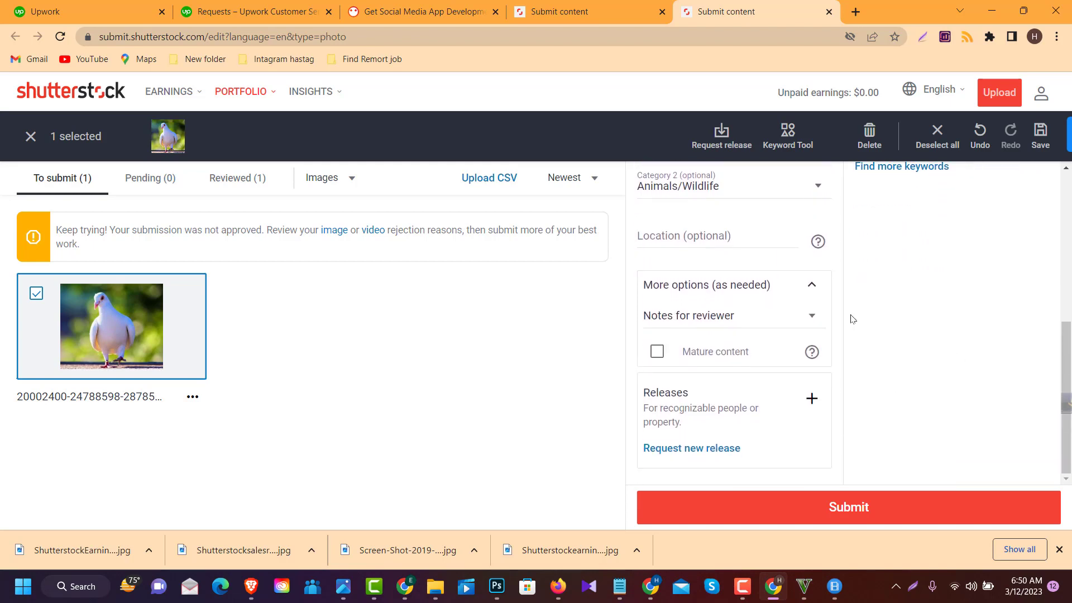
{"action": "scroll", "coordinate": [852, 315], "scroll_direction": "up", "scroll_amount": 6}
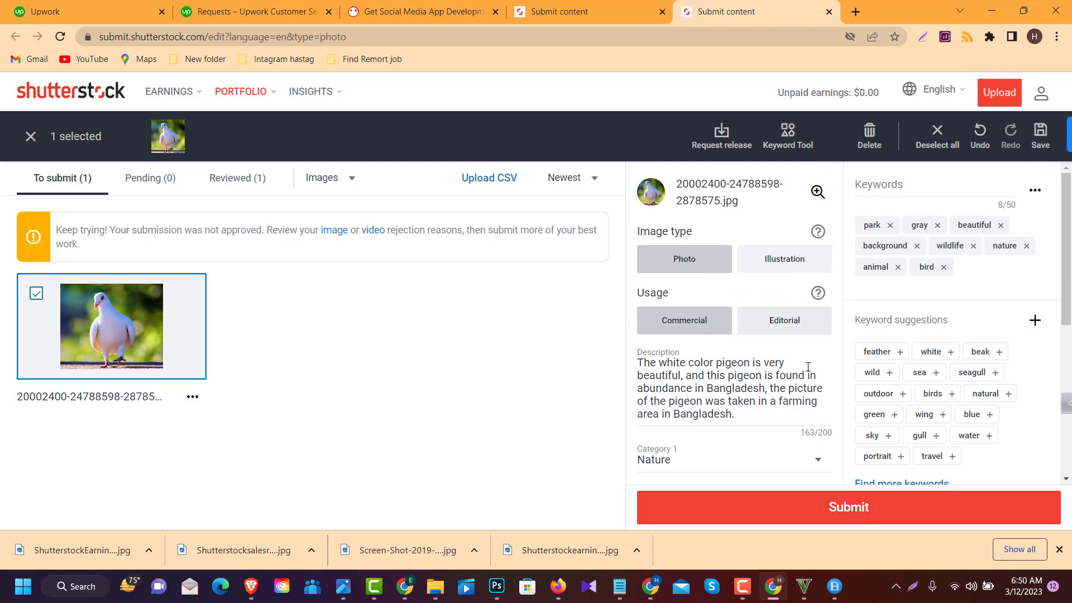
{"action": "left_click", "coordinate": [848, 507]}
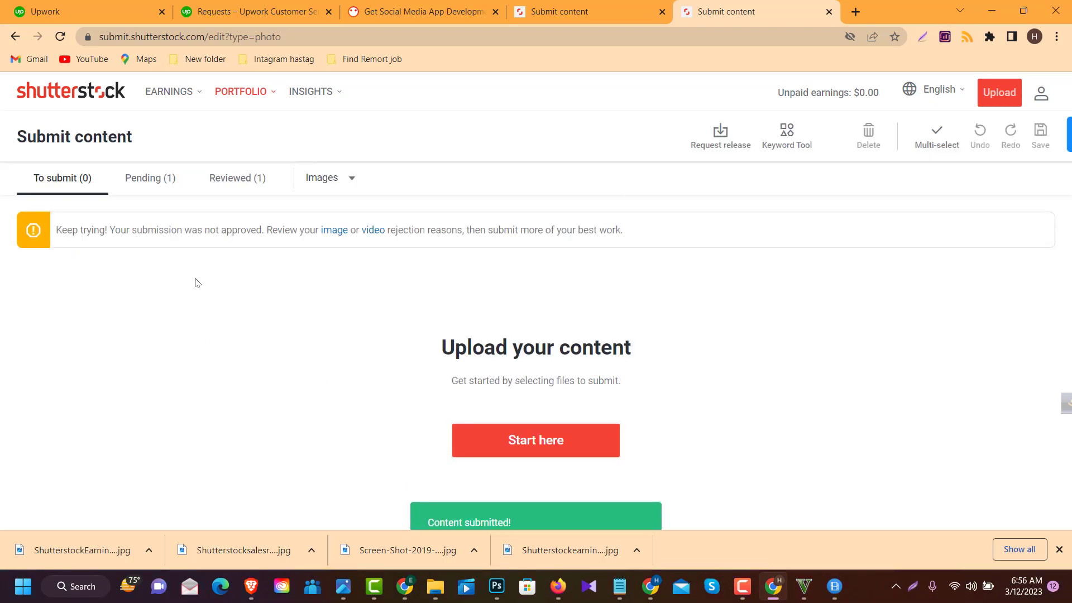
Open the list of pending images and read the notice about the review time, highlighting its first sentence
{"action": "left_click", "coordinate": [156, 179]}
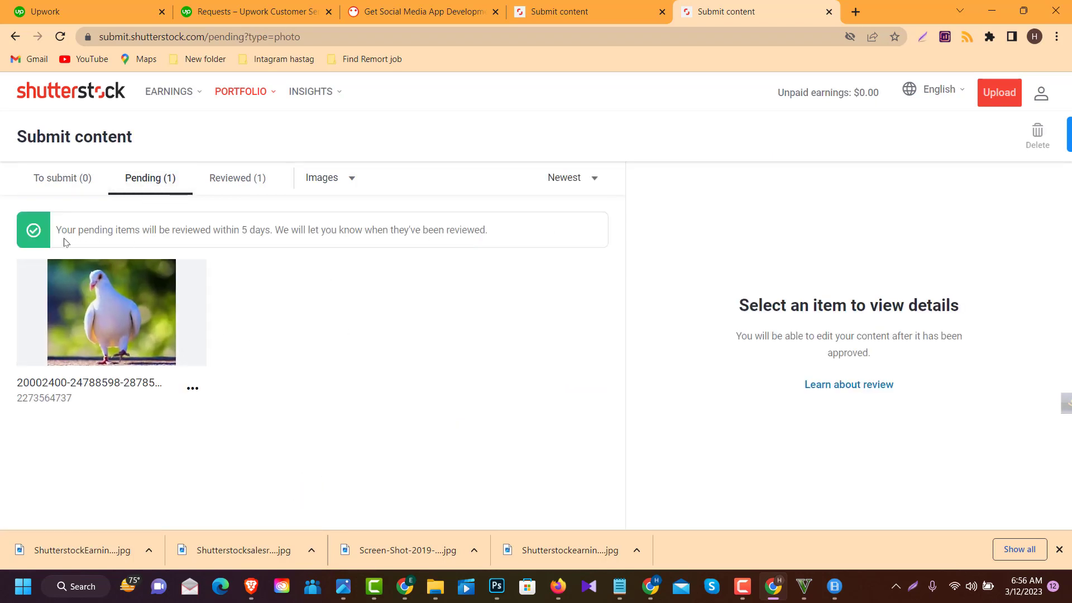
{"action": "left_click_drag", "start_coordinate": [58, 229], "coordinate": [272, 235]}
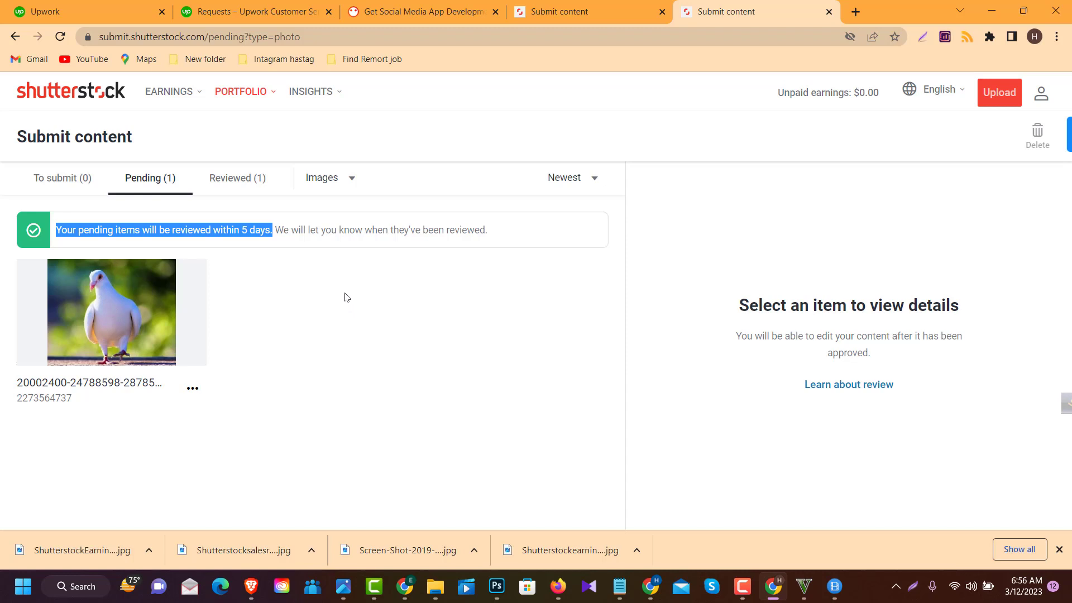
{"action": "left_click", "coordinate": [271, 234]}
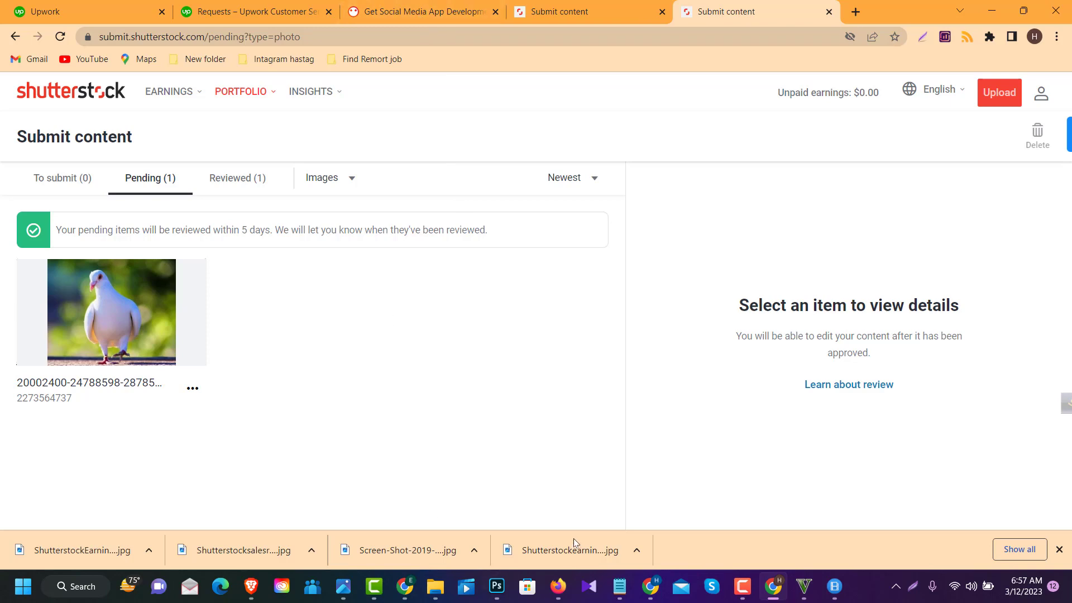
Switch to the Photos window with ShutterstockEarnings.jpg and look through the series of earnings screenshots, examining the per-item earnings up close
{"action": "mouse_move", "coordinate": [343, 585]}
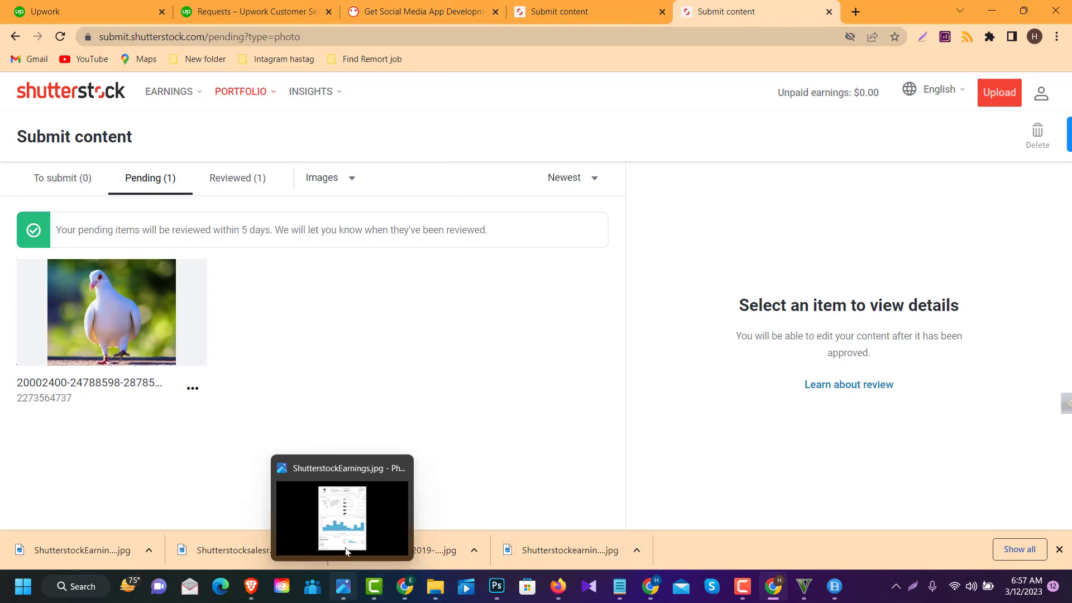
{"action": "left_click", "coordinate": [343, 517]}
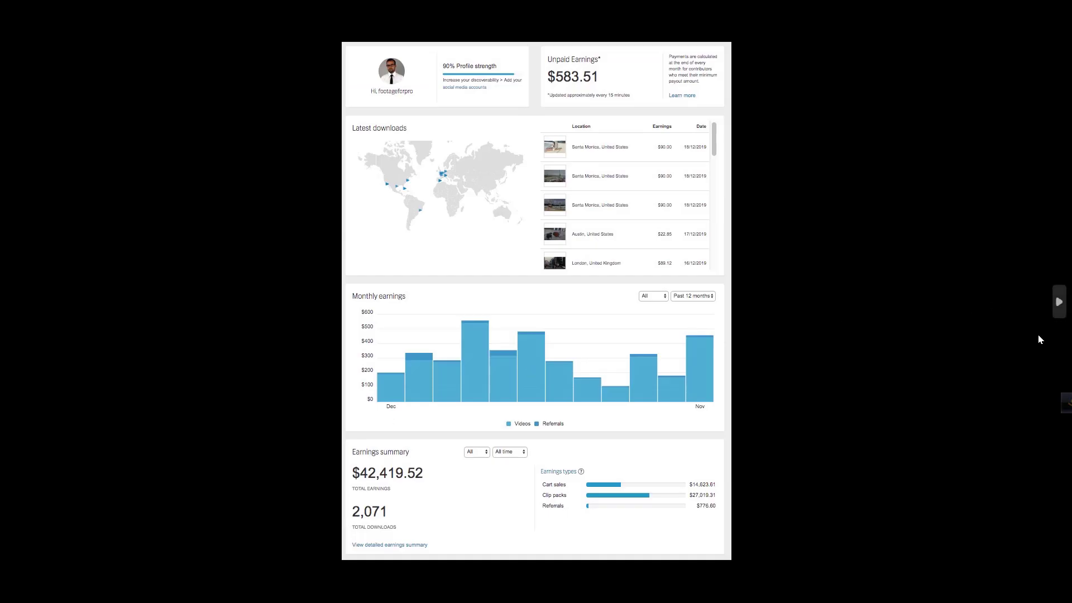
{"action": "left_click", "coordinate": [1059, 302]}
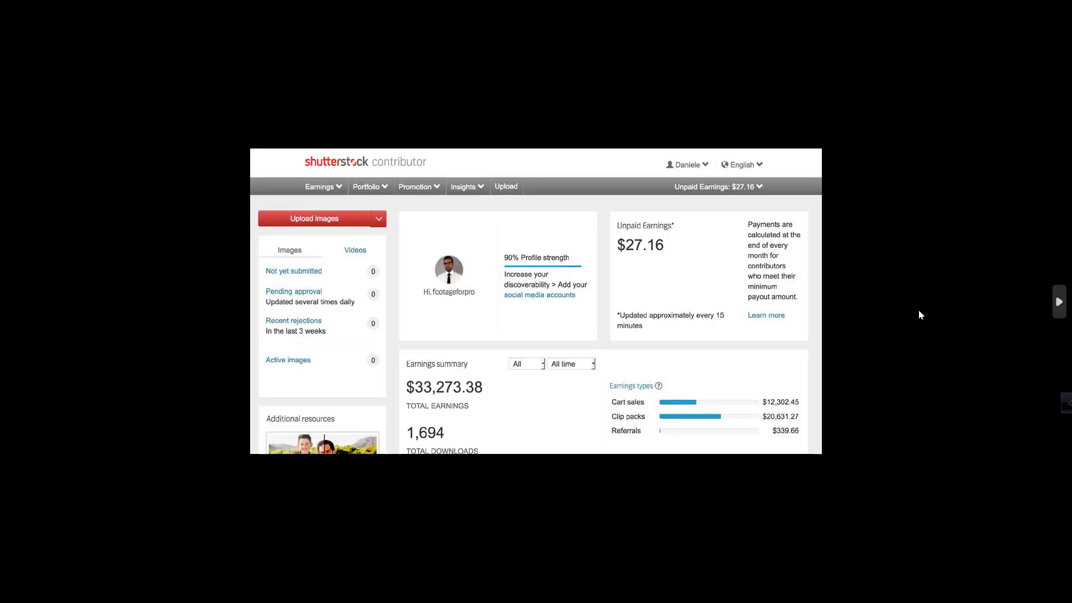
{"action": "left_click", "coordinate": [1059, 302]}
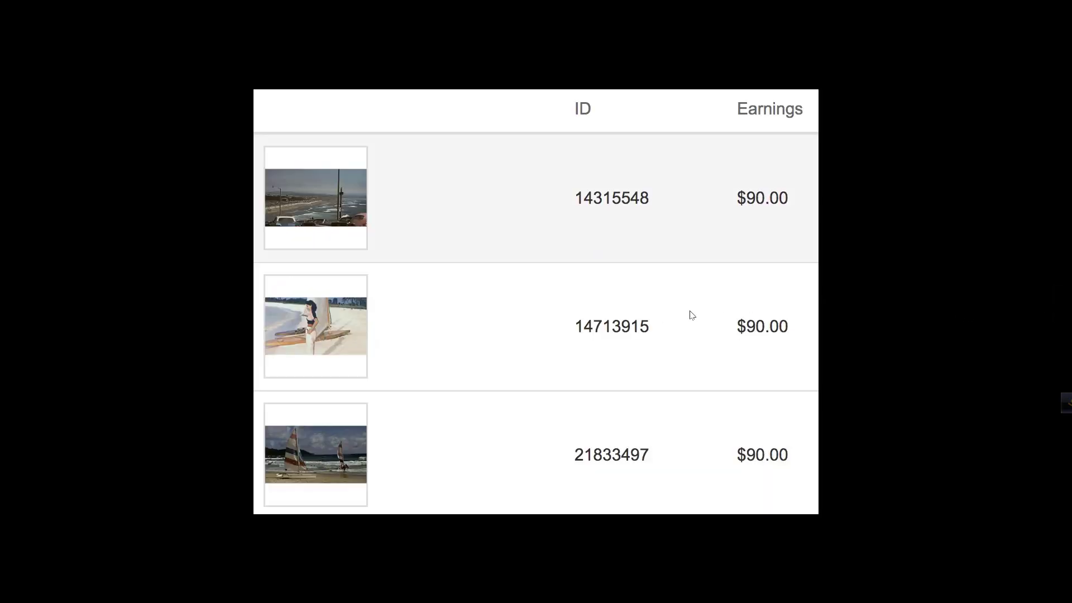
{"action": "scroll", "coordinate": [627, 258], "scroll_direction": "up", "scroll_amount": 2}
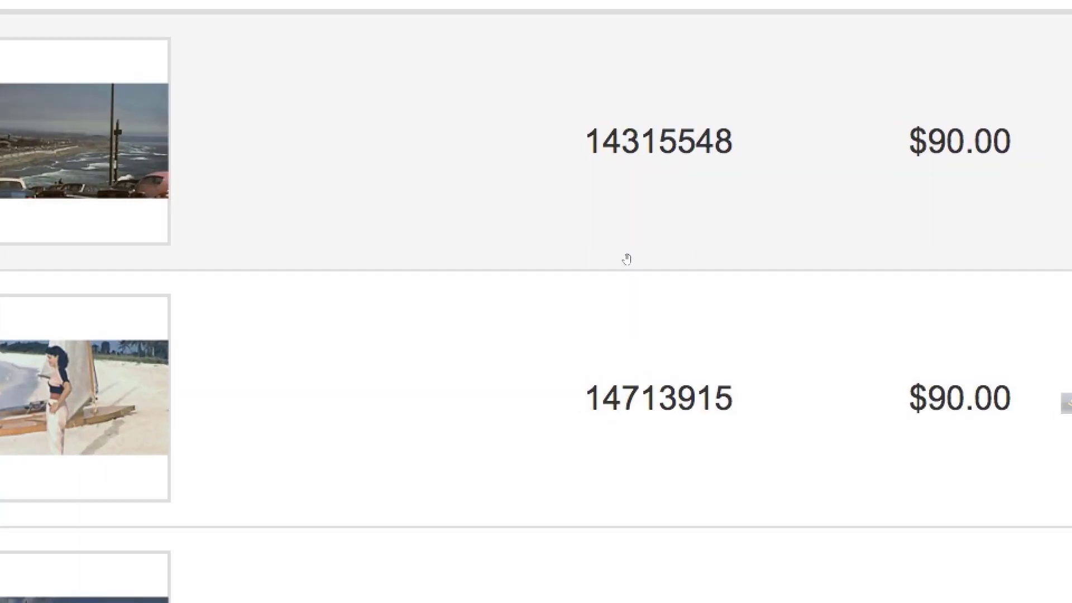
{"action": "scroll", "coordinate": [614, 258], "scroll_direction": "down", "scroll_amount": 3}
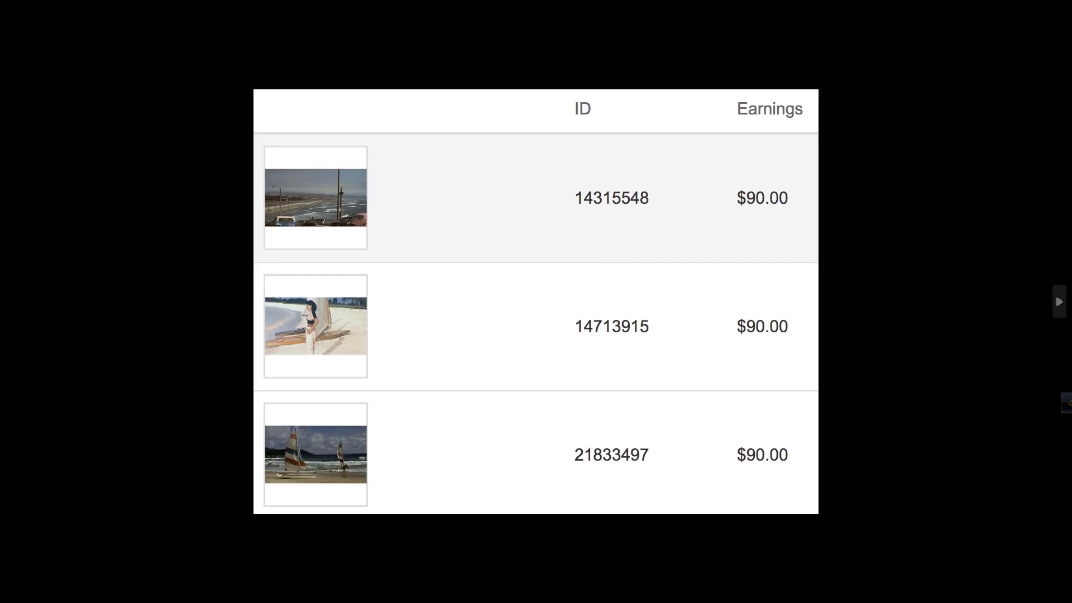
{"action": "left_click", "coordinate": [1059, 302]}
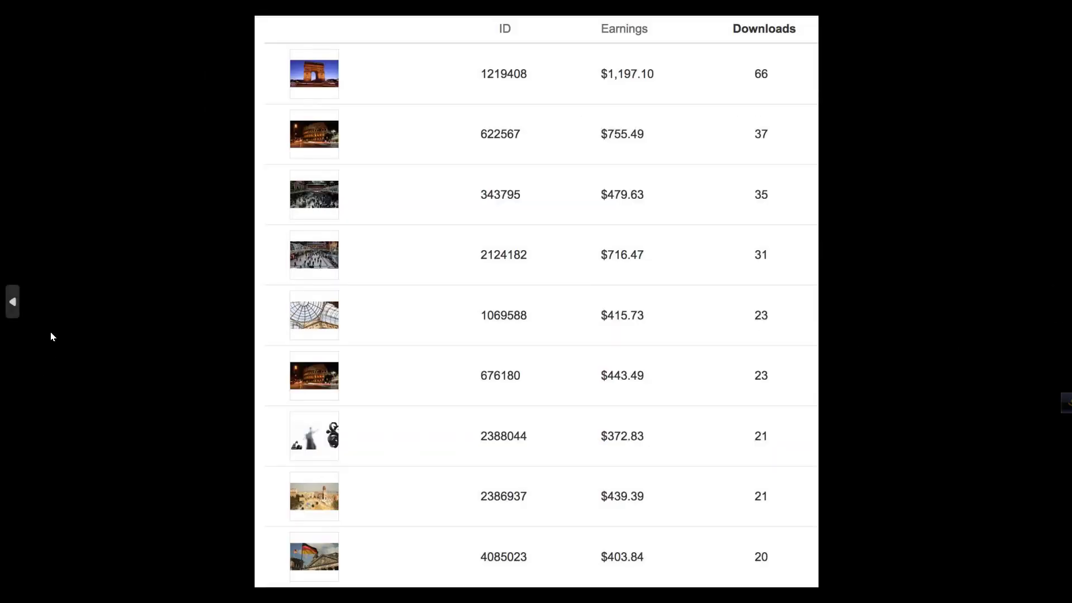